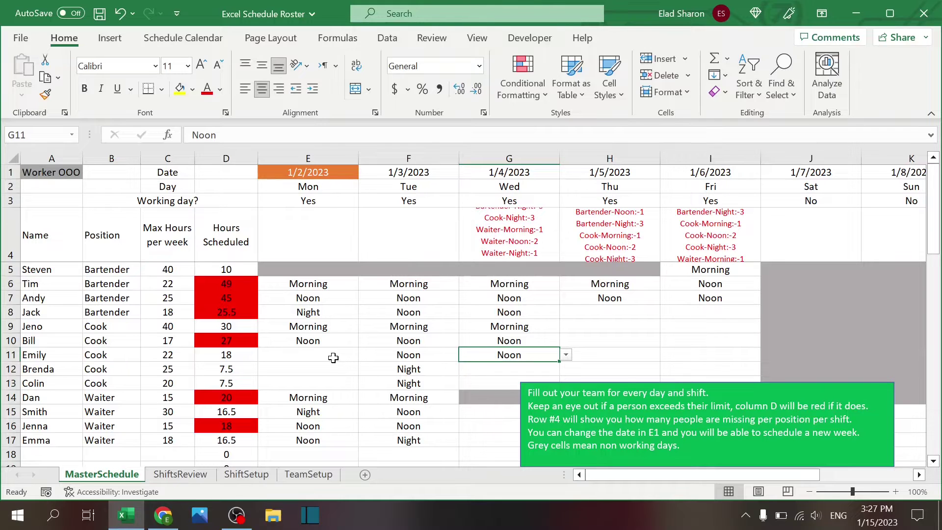
# - Look over the TeamSetup, ShiftSetup and ShiftsReview worksheets, ending on the MasterSchedule sheet
pyautogui.click(310, 480)
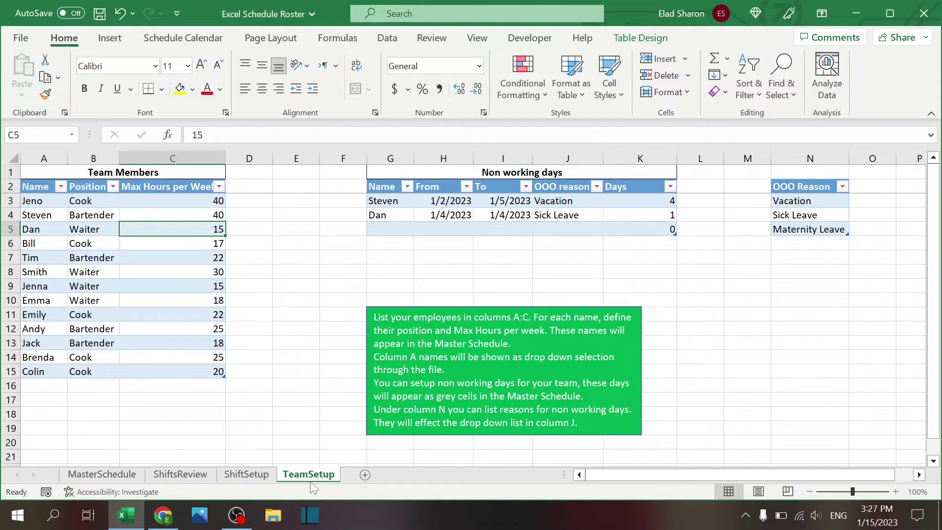
pyautogui.click(258, 476)
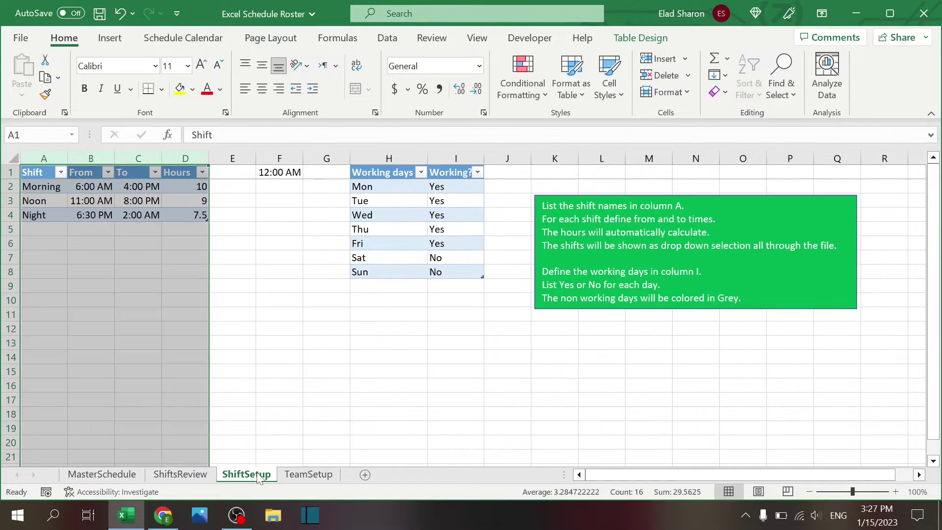
pyautogui.click(279, 363)
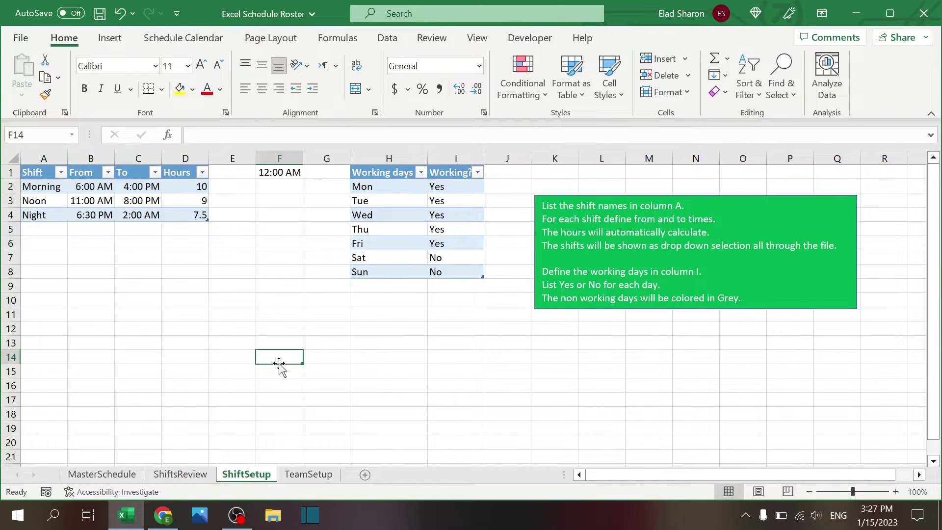
pyautogui.click(182, 474)
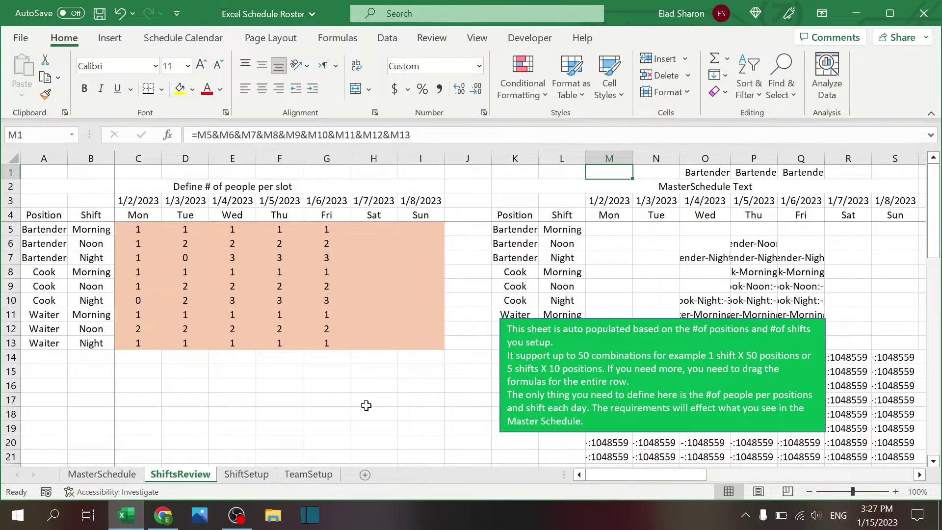
pyautogui.click(133, 474)
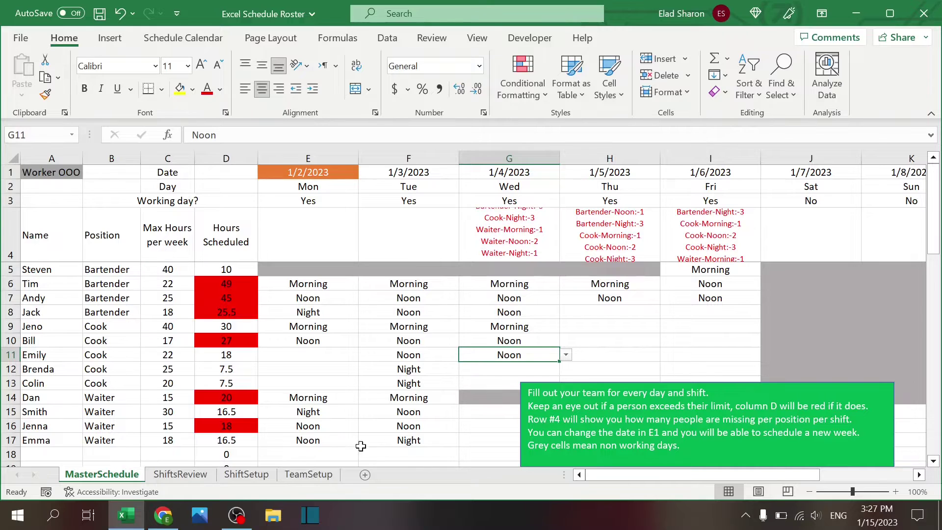
# - Try to define the range name "name" for the employee names in A3:A15 on the TeamSetup sheet
pyautogui.click(329, 474)
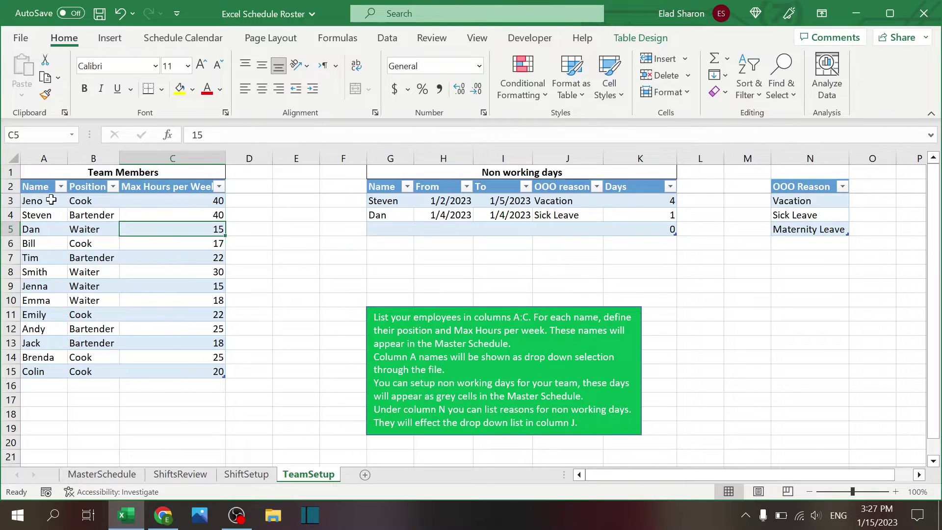
pyautogui.moveTo(51, 200); pyautogui.dragTo(42, 374)
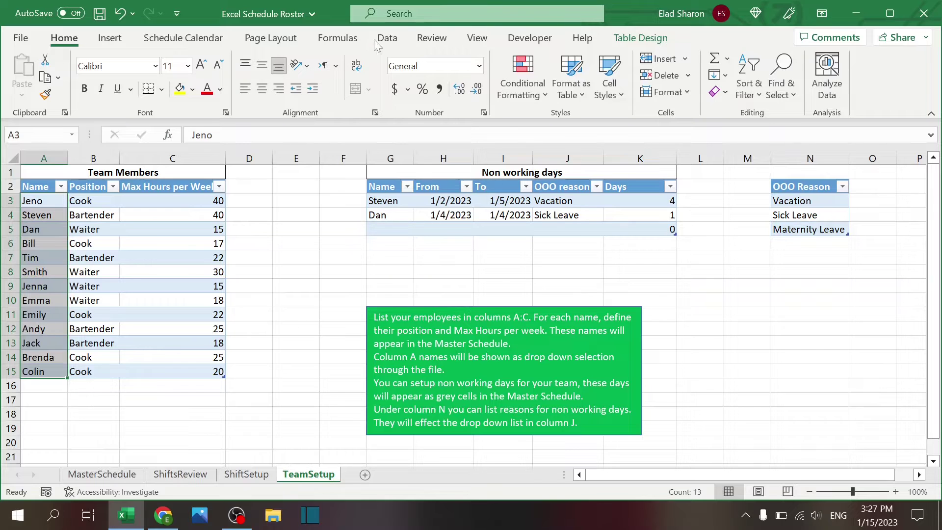
pyautogui.click(399, 44)
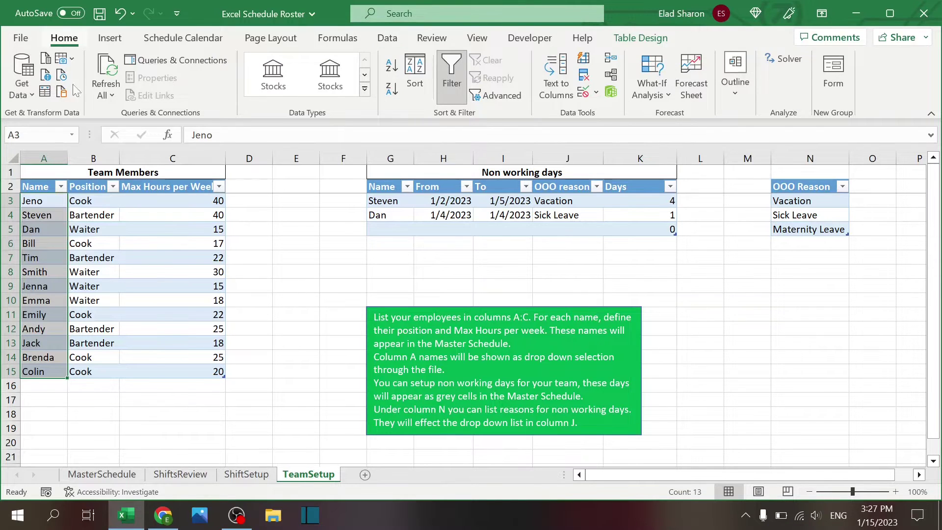
pyautogui.click(64, 40)
pyautogui.click(15, 135)
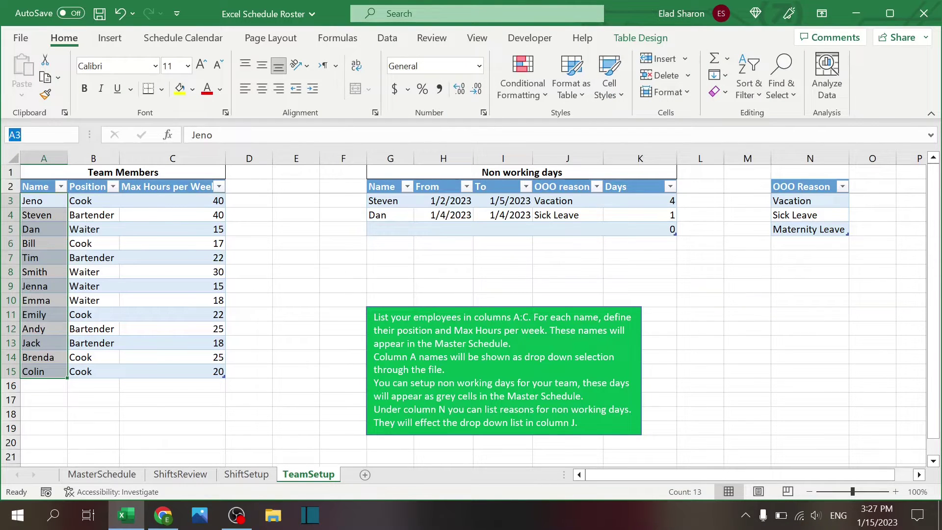
pyautogui.write('name')
pyautogui.press('Escape')
pyautogui.click(287, 288)
# - Select the positions in B3:B15 and the whole team table body A3:C15 to check their named ranges
pyautogui.moveTo(106, 201); pyautogui.dragTo(87, 378)
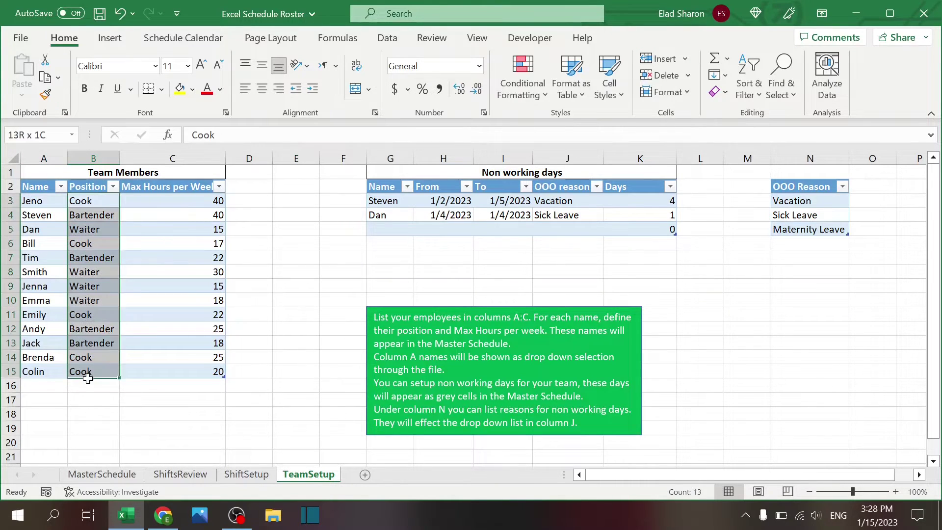
pyautogui.moveTo(49, 198); pyautogui.dragTo(183, 371)
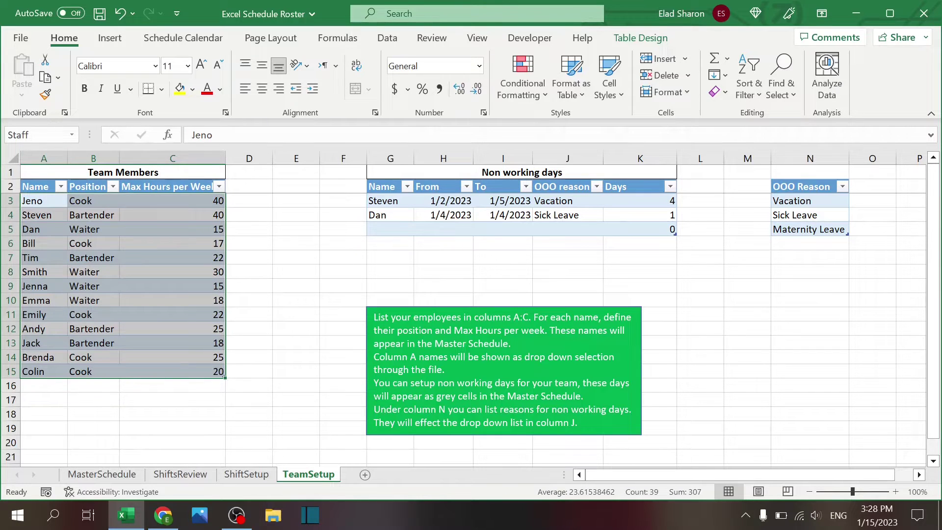
pyautogui.click(283, 278)
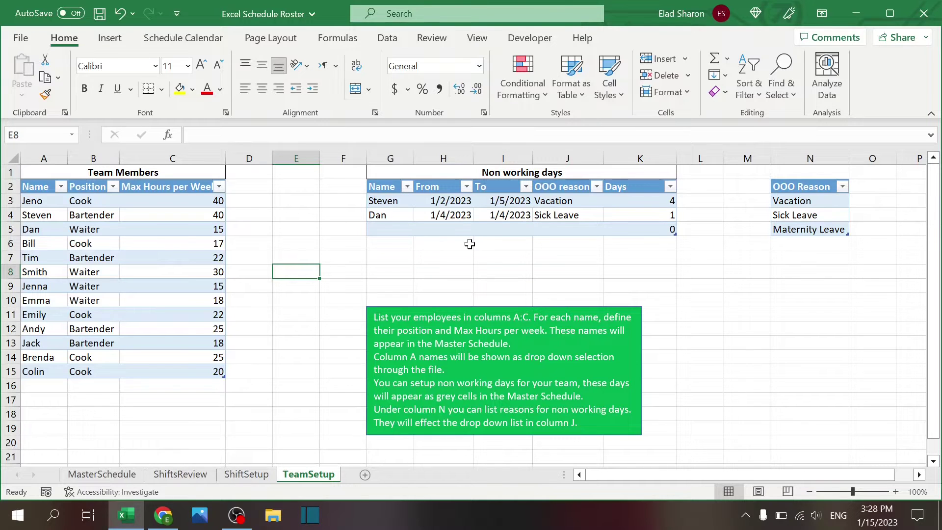
# - Examine the employee choices offered for the first Name entry, G3, of the Non working days table
pyautogui.click(386, 201)
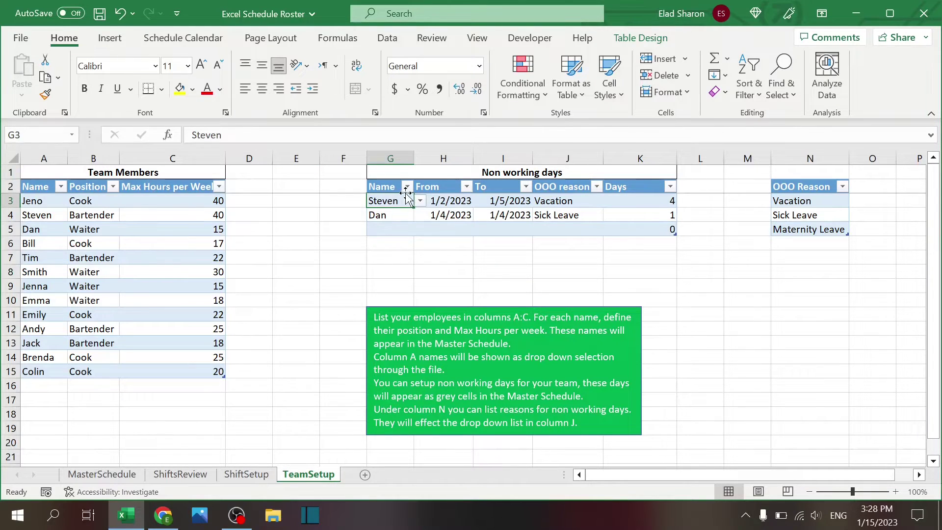
pyautogui.click(420, 201)
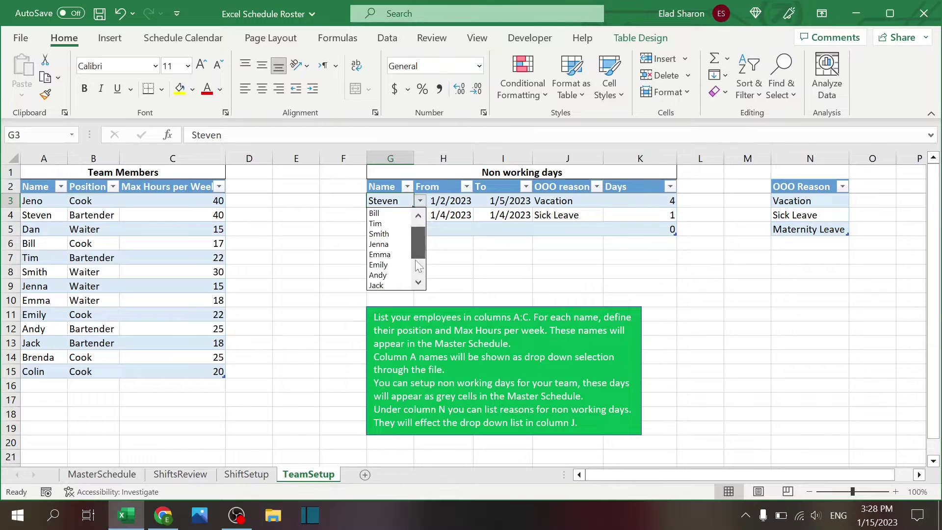
pyautogui.scroll(1, 418, 240)
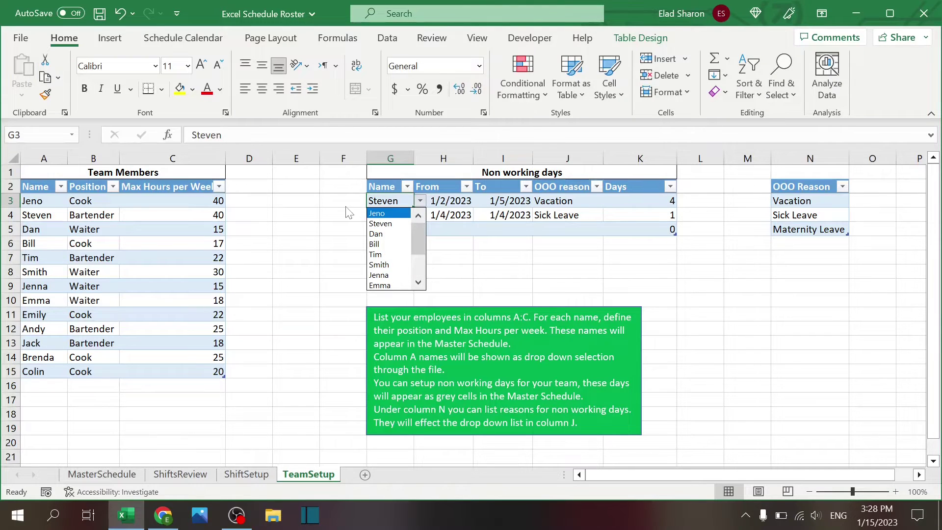
pyautogui.press('Escape')
# - Apply List data validation with the source =Name to the Name cells G3:G5 of the Non working days table
pyautogui.moveTo(385, 228); pyautogui.dragTo(391, 202)
pyautogui.click(395, 41)
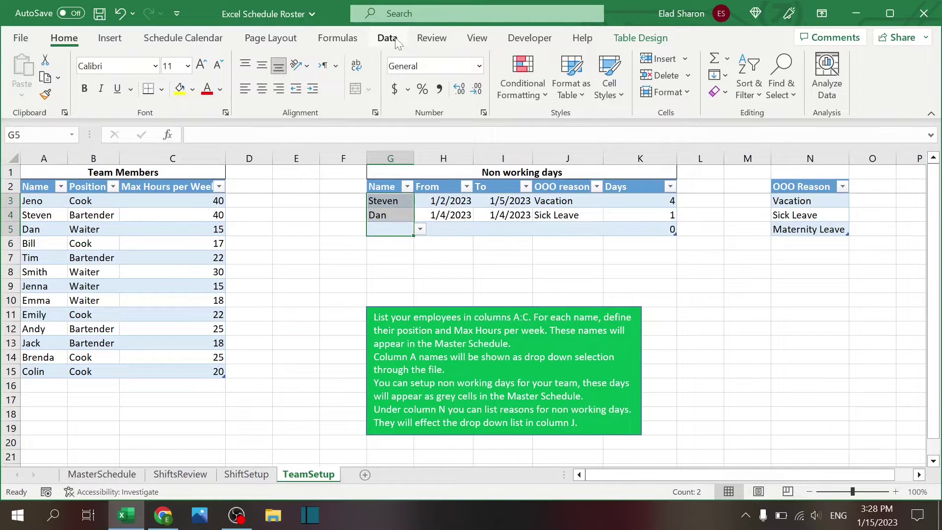
pyautogui.click(583, 91)
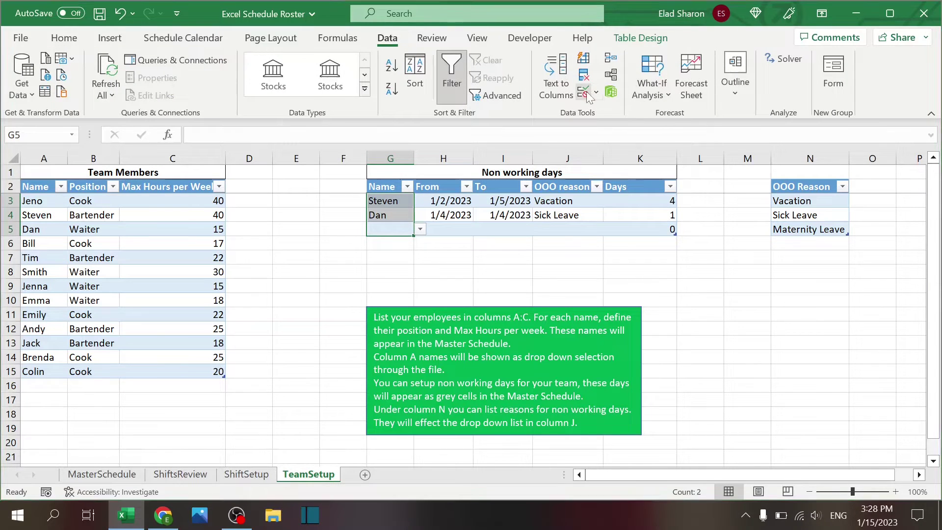
pyautogui.click(466, 290)
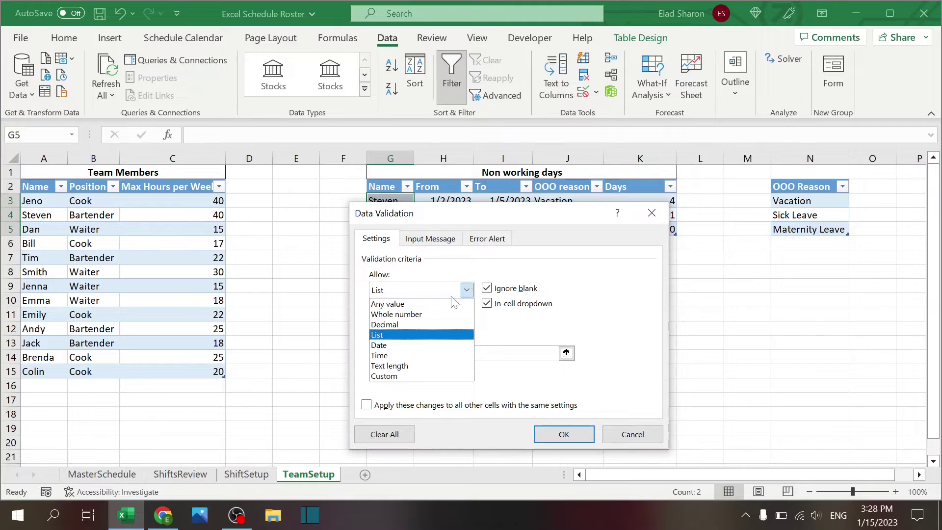
pyautogui.click(422, 336)
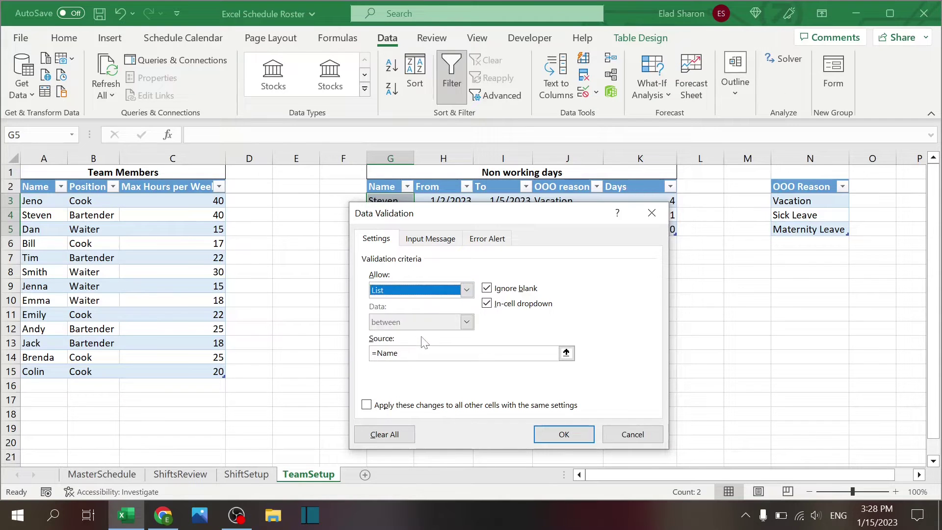
pyautogui.click(377, 353)
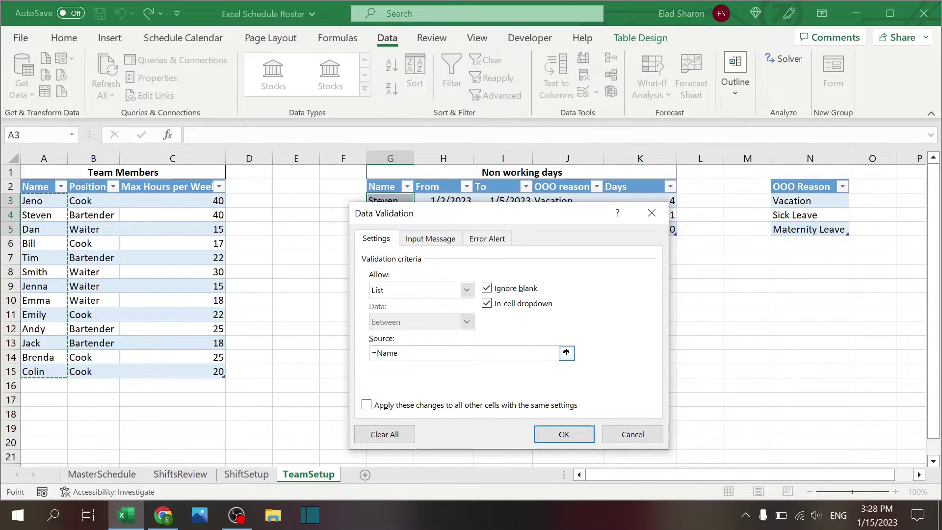
pyautogui.click(563, 434)
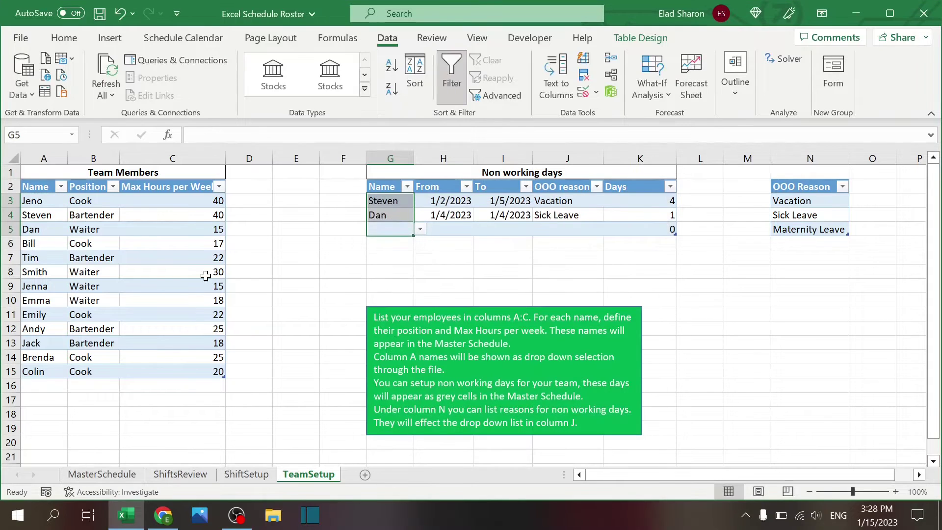
# - Check the From and To dates and the available OOO reasons of the first Non working days entry
pyautogui.click(437, 201)
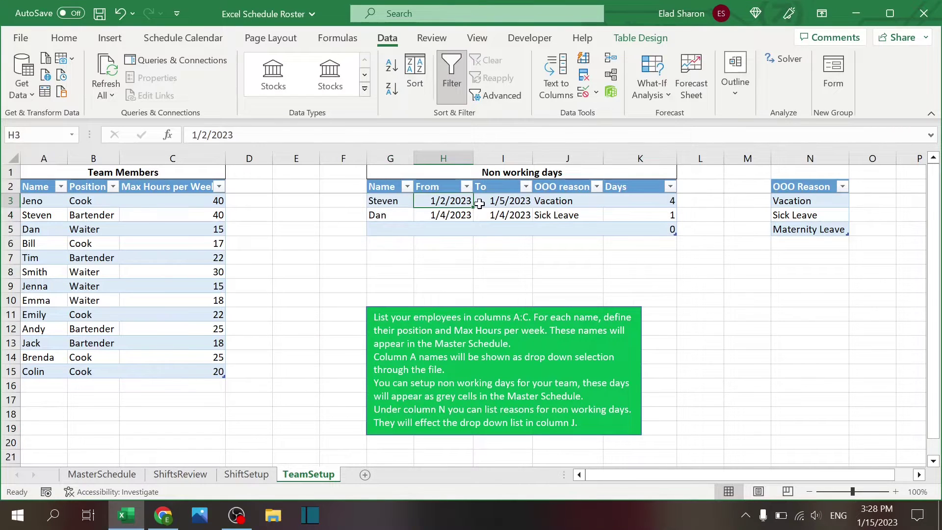
pyautogui.click(503, 201)
pyautogui.click(537, 202)
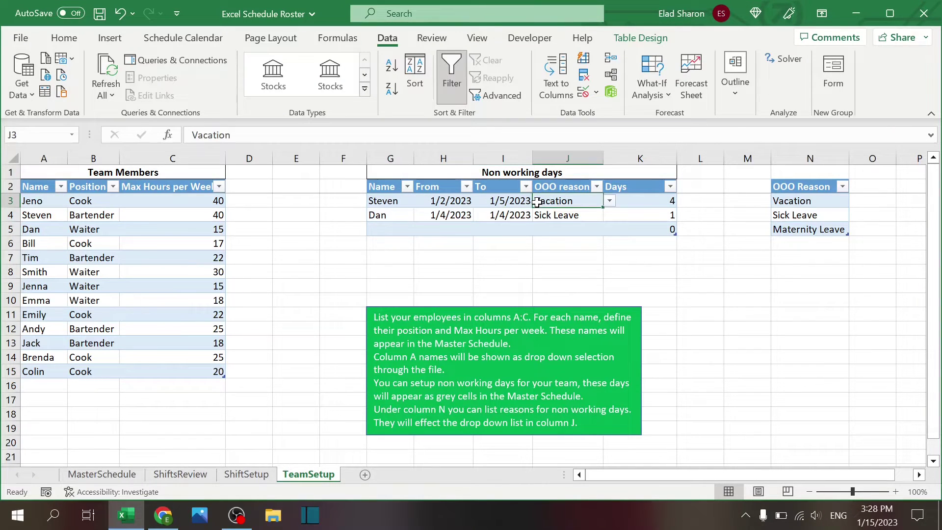
pyautogui.click(609, 201)
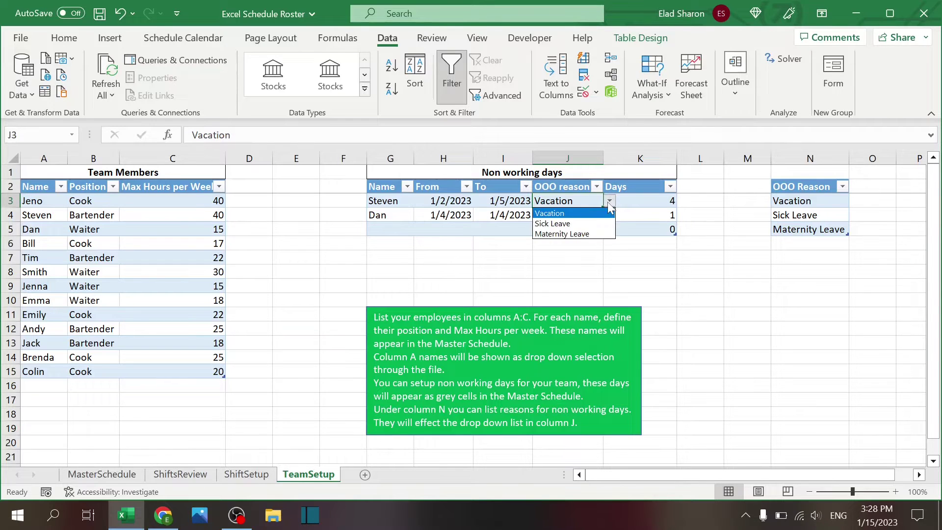
pyautogui.press('Escape')
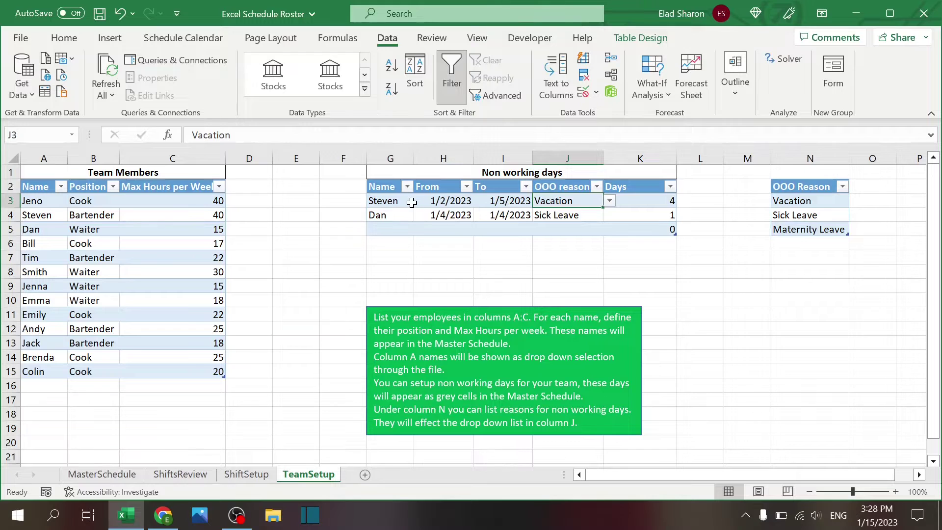
pyautogui.moveTo(411, 203); pyautogui.dragTo(490, 205)
pyautogui.click(443, 255)
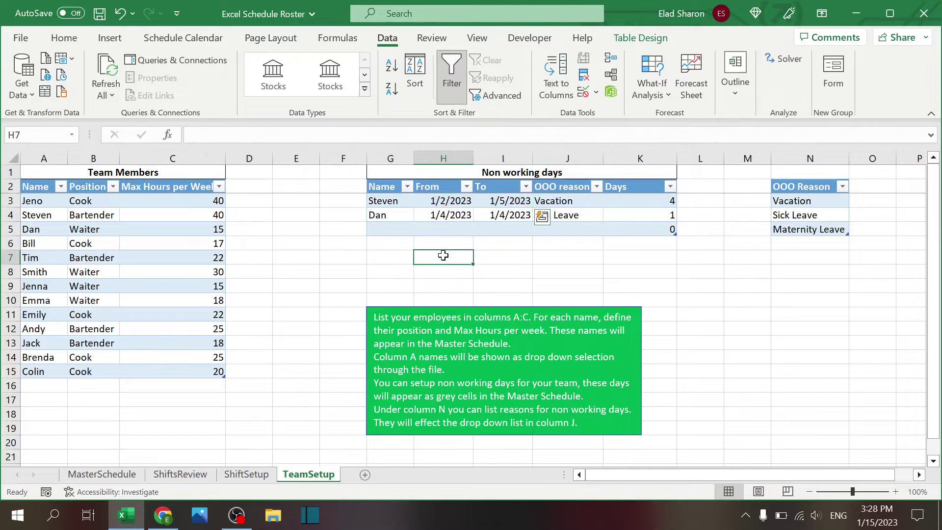
# - On the ShiftSetup sheet, examine the shift times, the Hours formula in D2 and the working days table in columns H:I
pyautogui.click(254, 474)
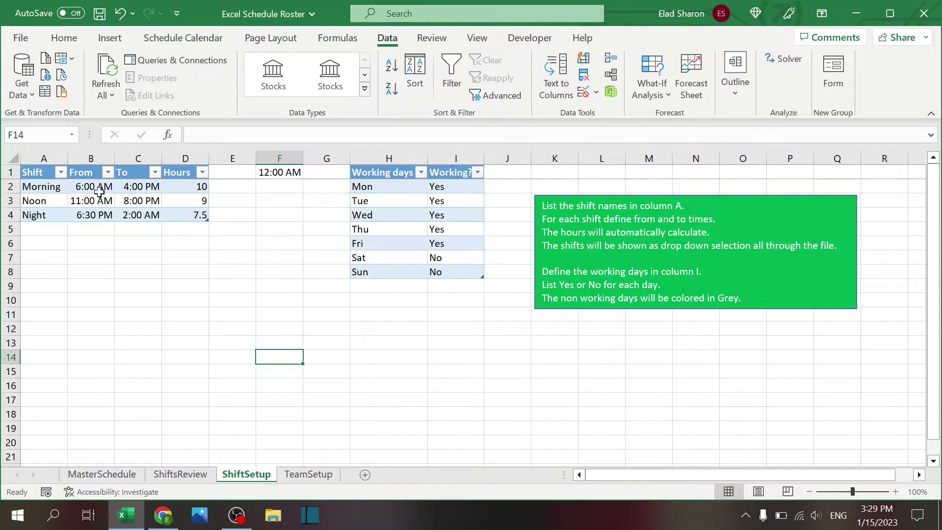
pyautogui.click(122, 187)
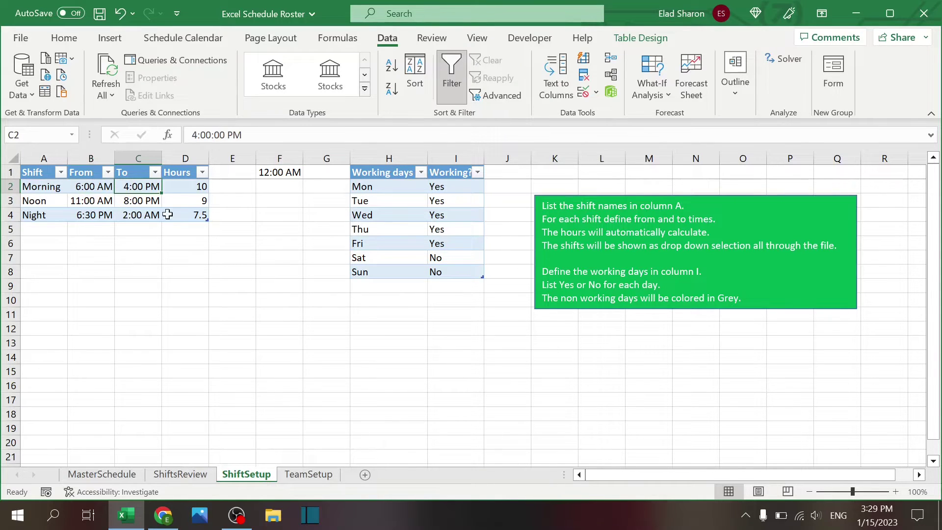
pyautogui.click(194, 191)
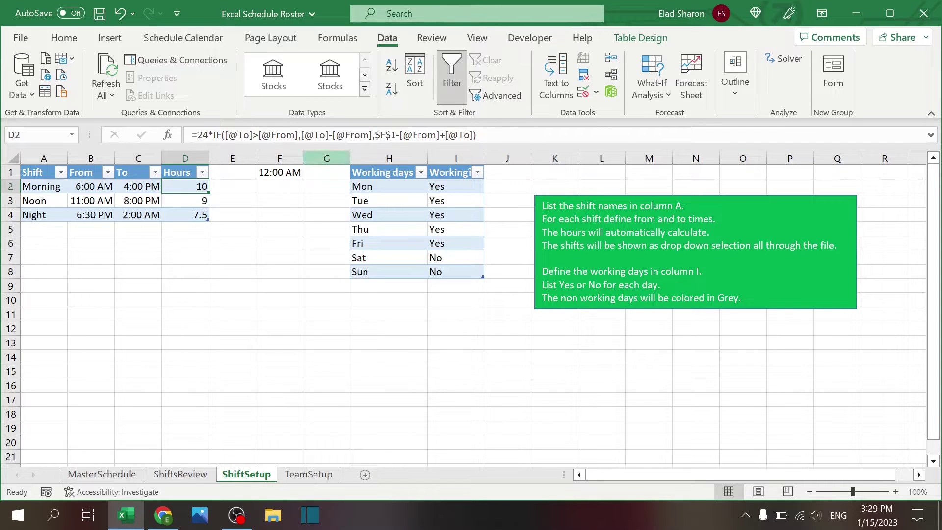
pyautogui.click(499, 142)
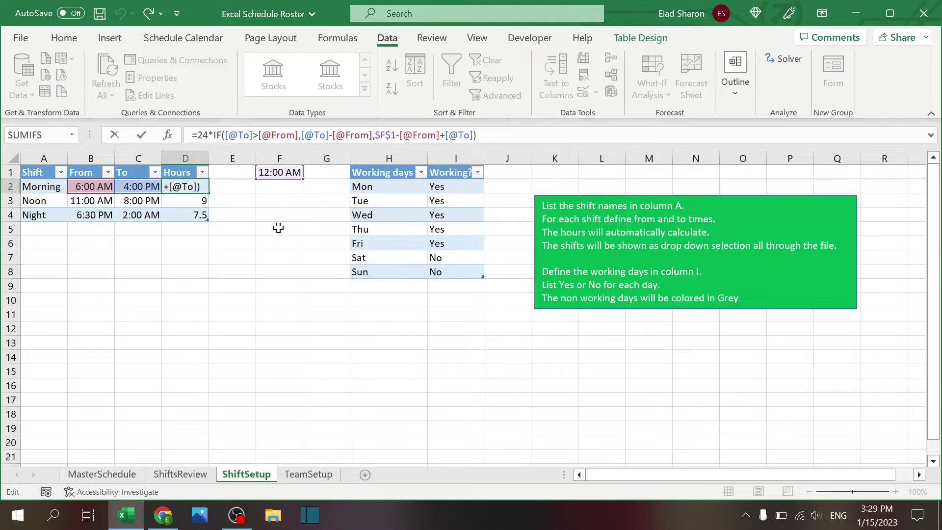
pyautogui.hotkey('ctrl', 'Return')
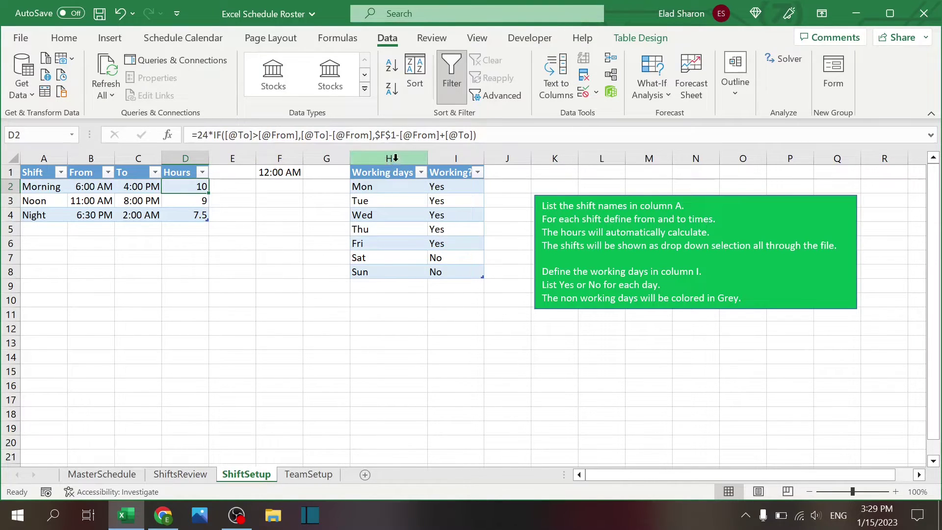
pyautogui.moveTo(390, 158); pyautogui.dragTo(458, 158)
pyautogui.click(276, 258)
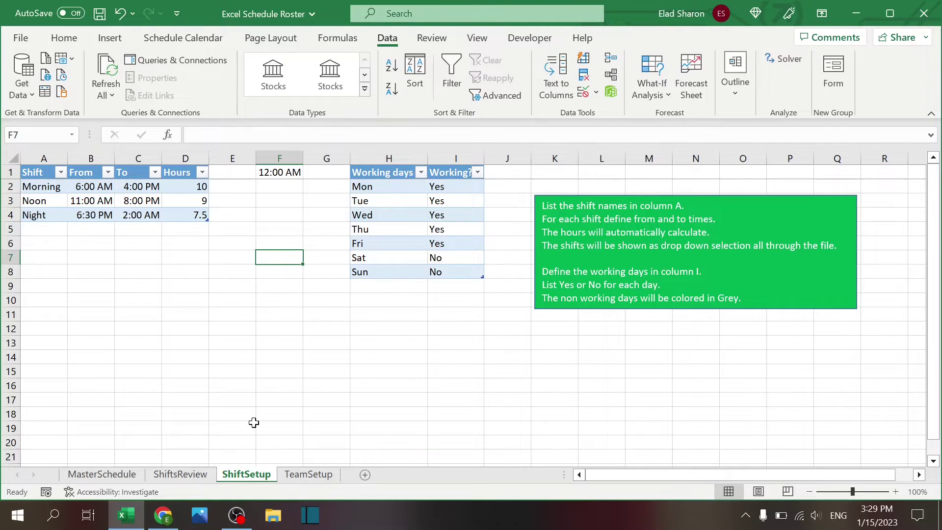
# - On the ShiftsReview sheet, locate the helper list of positions and select its heading in AU3
pyautogui.click(193, 472)
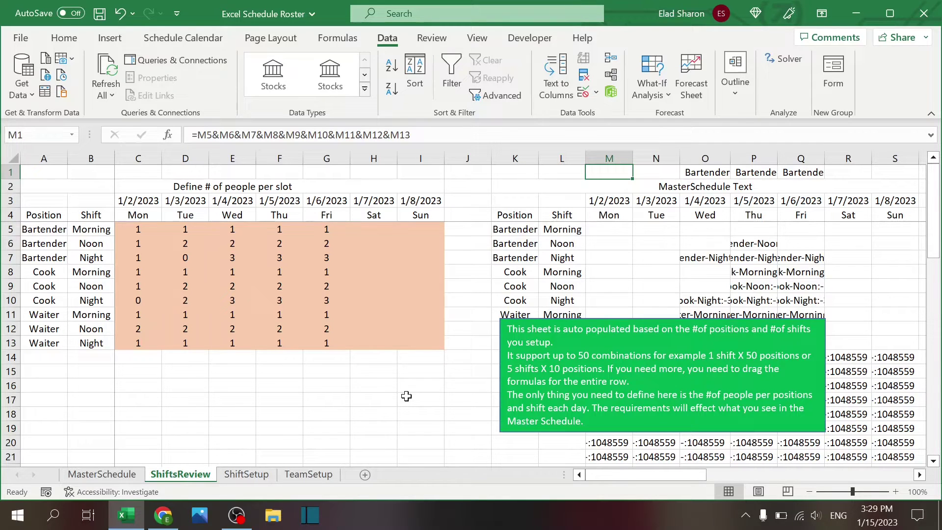
pyautogui.moveTo(595, 474); pyautogui.dragTo(898, 459)
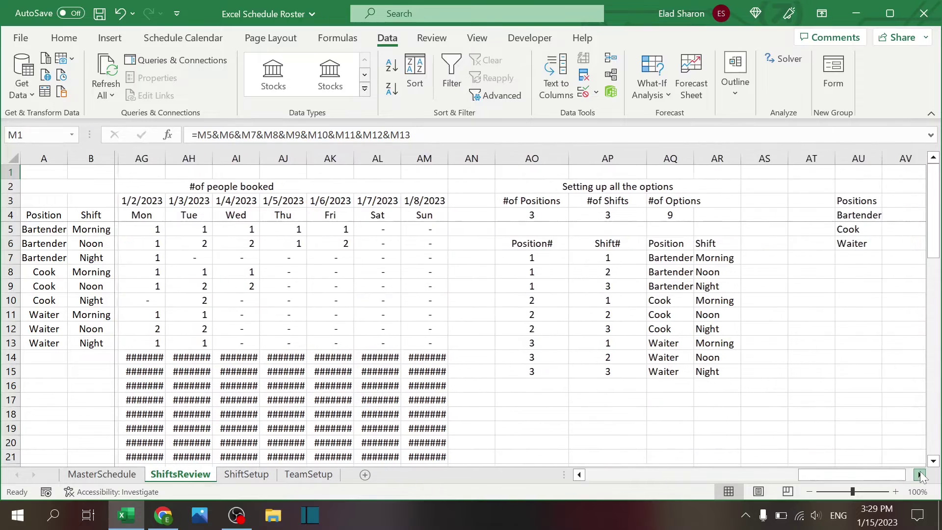
pyautogui.click(920, 474)
pyautogui.click(671, 200)
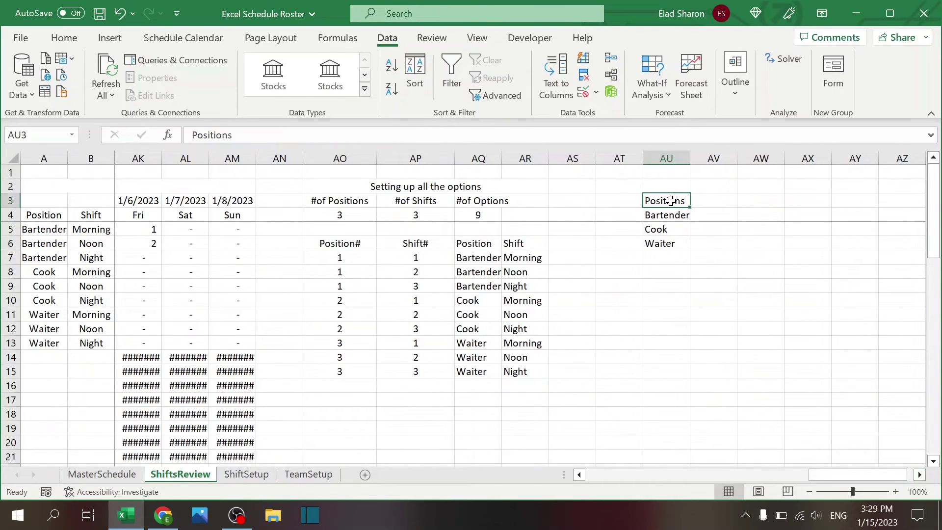
# - Examine the formulas behind the Positions list in AU4 and the position, shift and option counts in AO4:AQ4
pyautogui.click(671, 214)
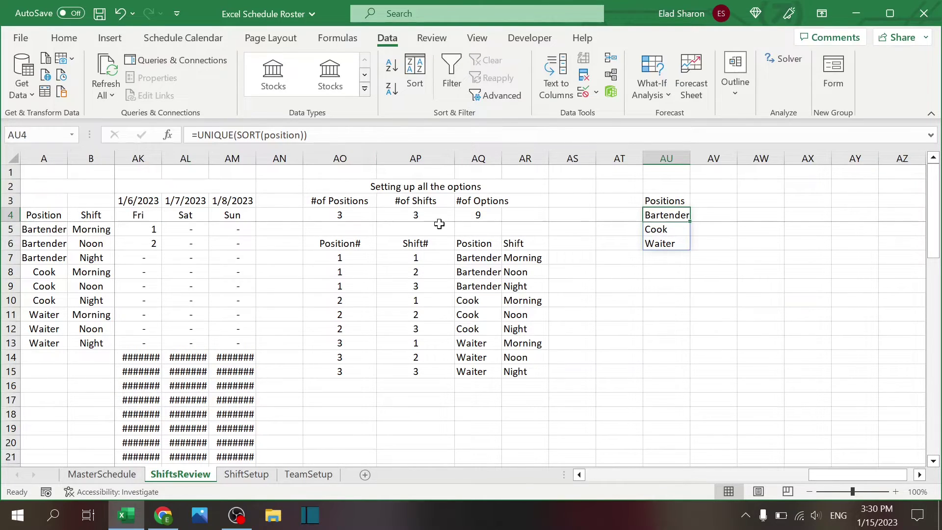
pyautogui.click(362, 215)
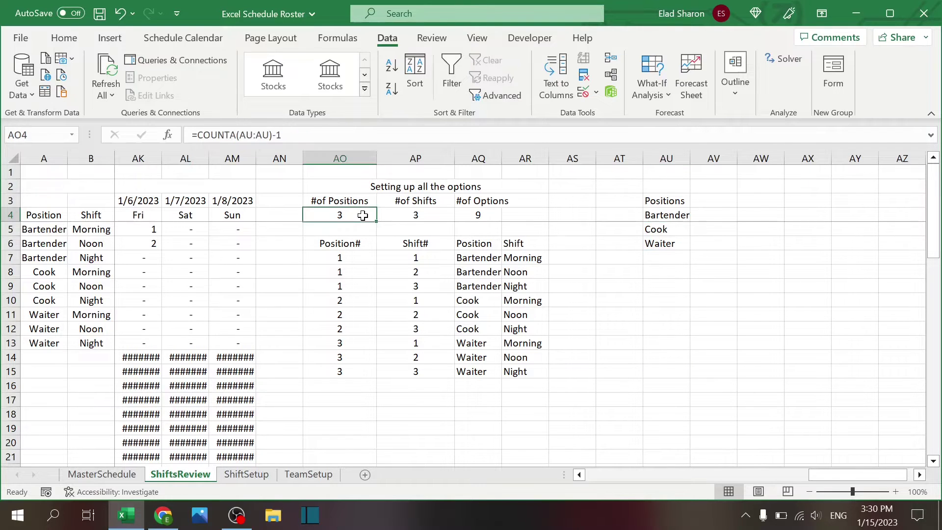
pyautogui.press('F2')
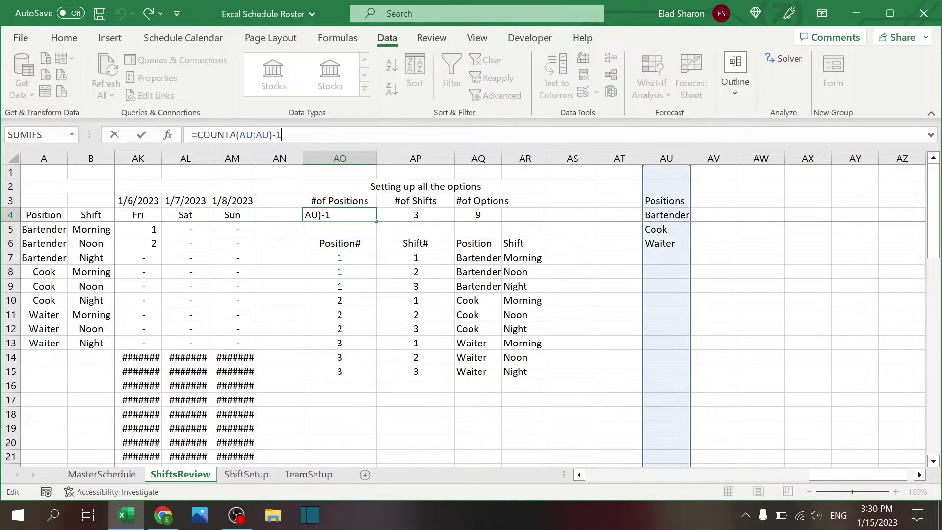
pyautogui.press('Escape')
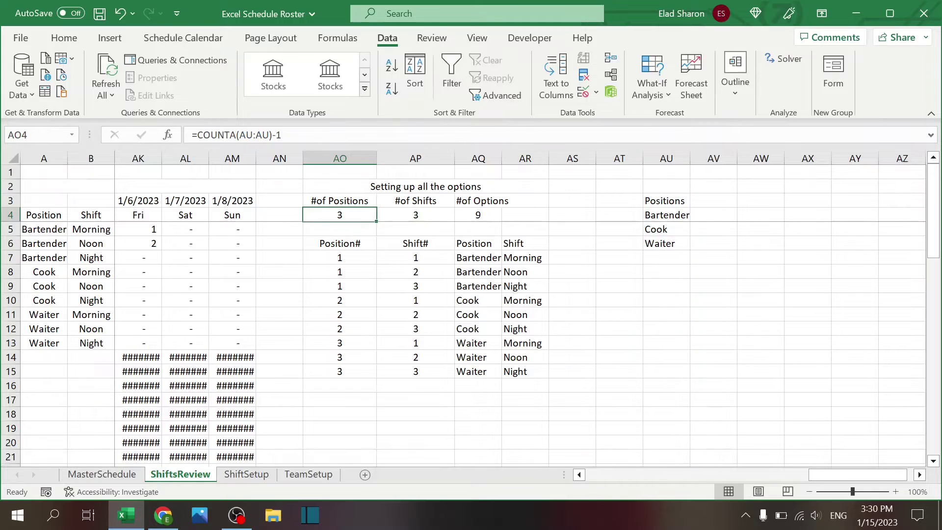
pyautogui.click(420, 216)
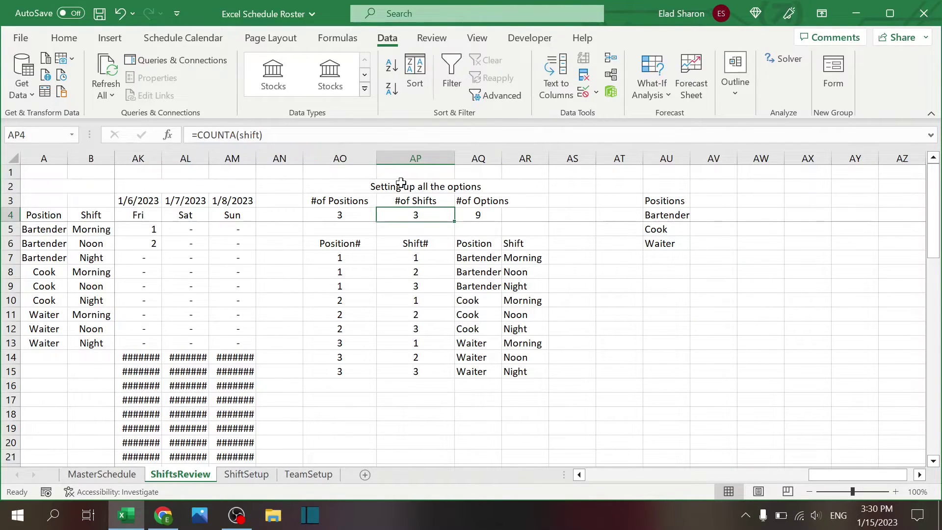
pyautogui.click(468, 215)
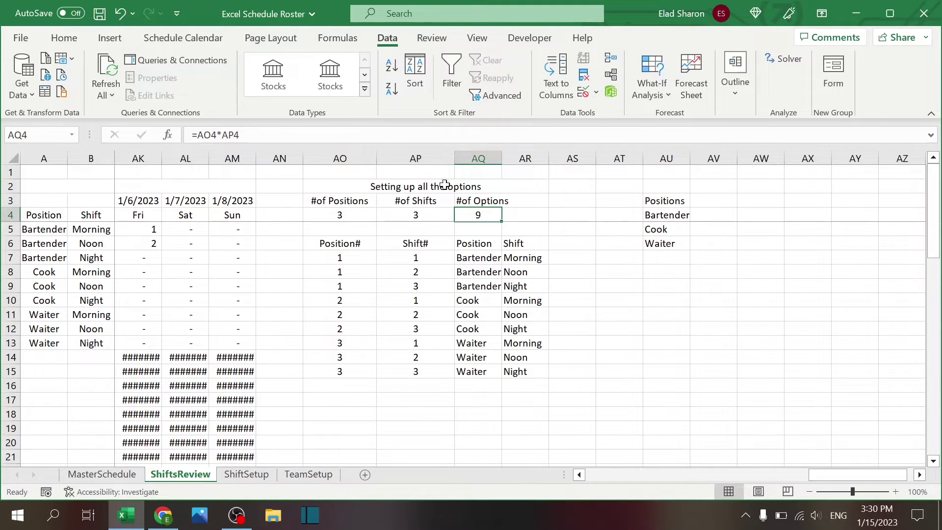
# - Check the starting numbers in AO7 and AP7, then inspect the cell references of the Position# formula in AO8
pyautogui.click(353, 254)
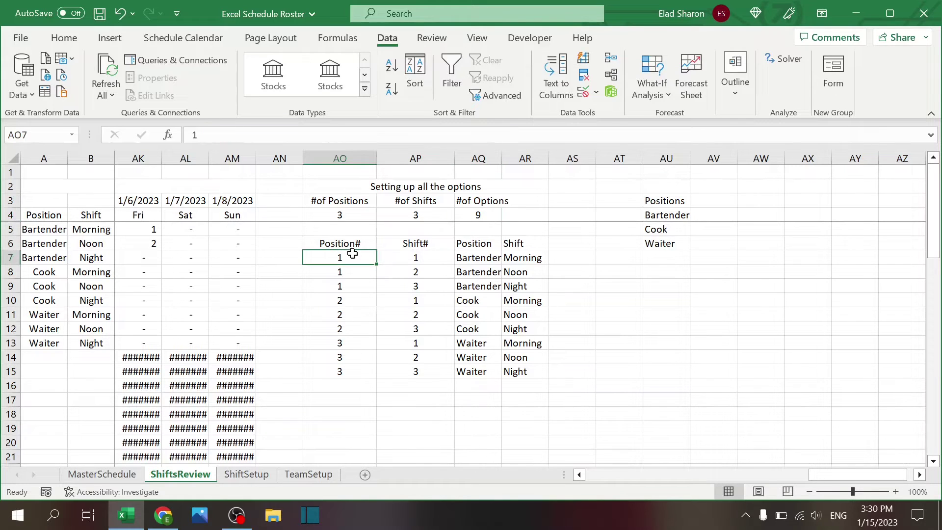
pyautogui.click(425, 256)
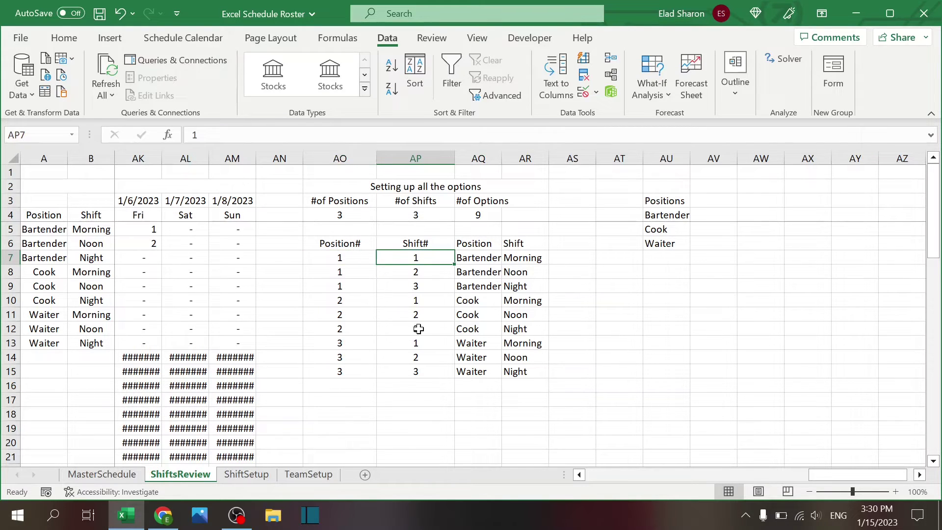
pyautogui.click(361, 256)
pyautogui.click(381, 260)
pyautogui.click(374, 271)
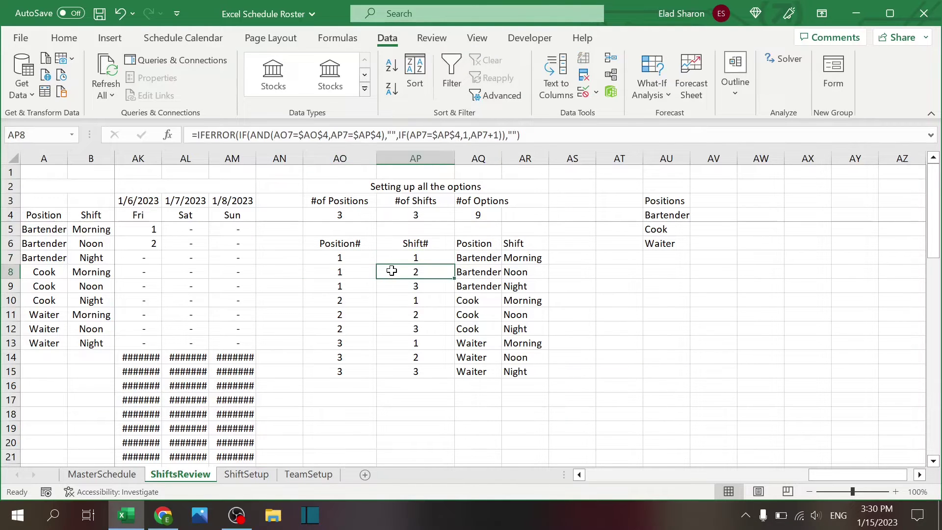
pyautogui.press('F2')
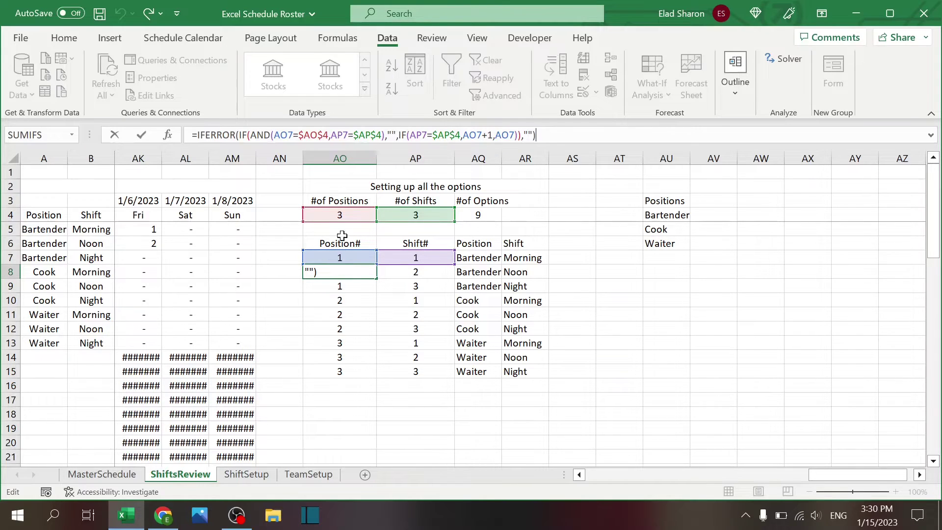
pyautogui.hotkey('ctrl', 'Return')
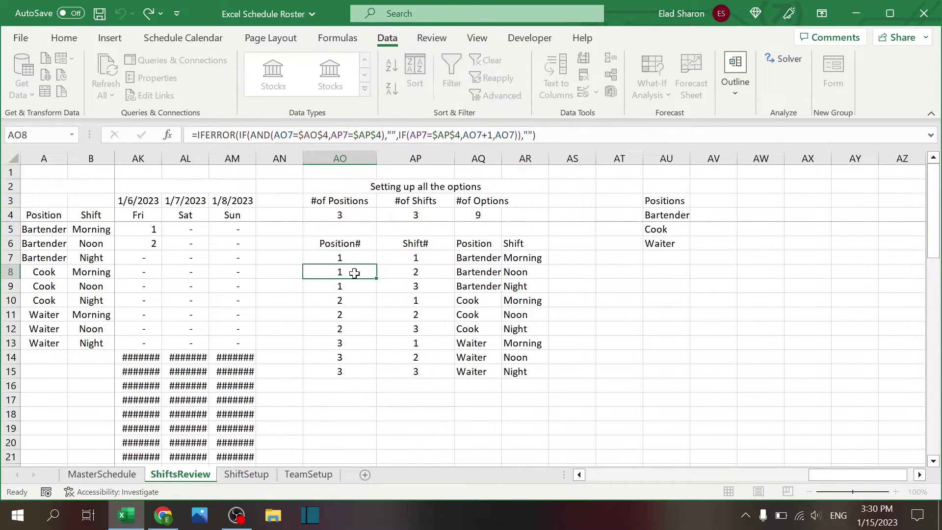
# - Trace how the Position# numbers progress down column AO from AO7 to AO14
pyautogui.click(361, 255)
pyautogui.click(358, 271)
pyautogui.click(358, 286)
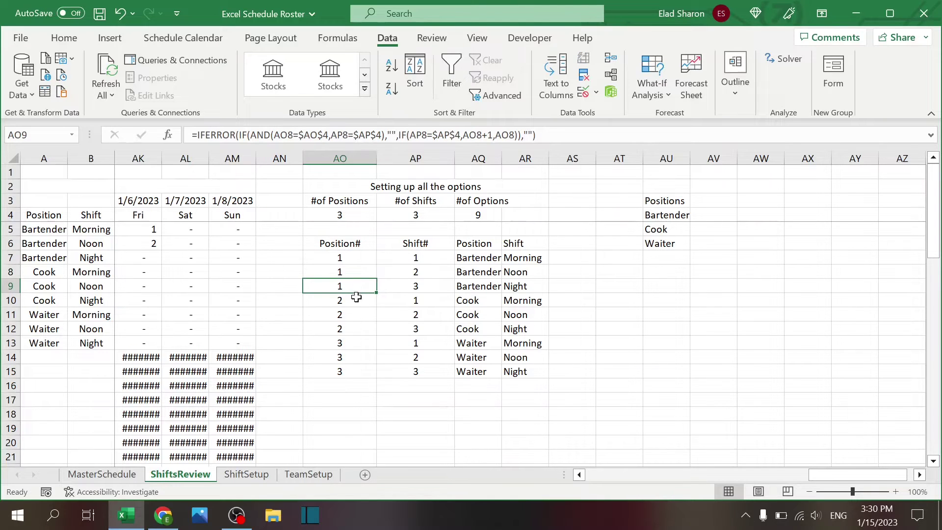
pyautogui.click(356, 300)
pyautogui.click(355, 314)
pyautogui.click(355, 328)
pyautogui.click(354, 357)
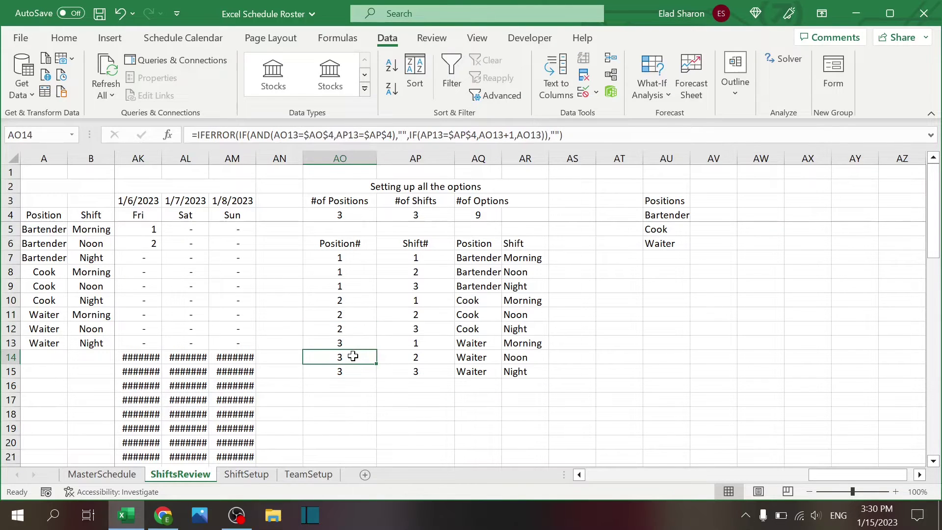
pyautogui.click(355, 342)
# - Inspect the Shift# formula in AP8 and the cells it refers to
pyautogui.moveTo(423, 249); pyautogui.dragTo(427, 257)
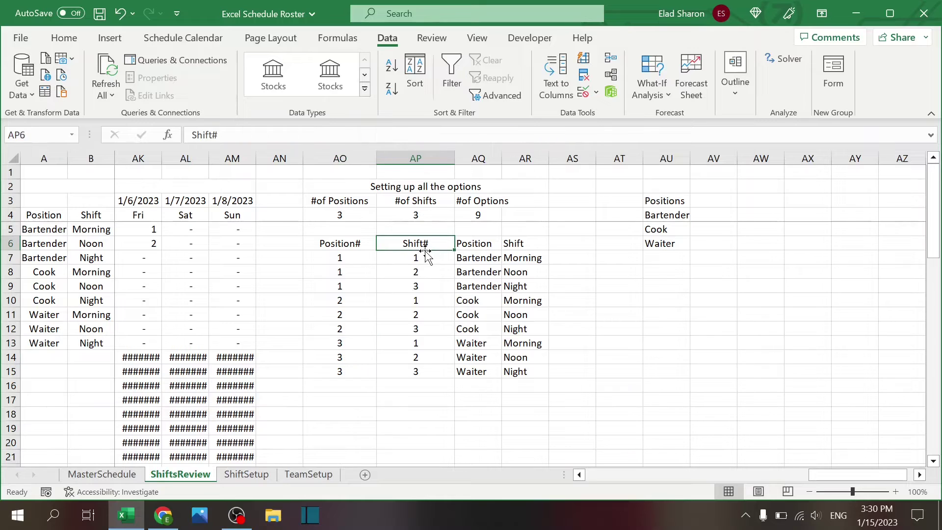
pyautogui.click(425, 266)
pyautogui.doubleClick(425, 267)
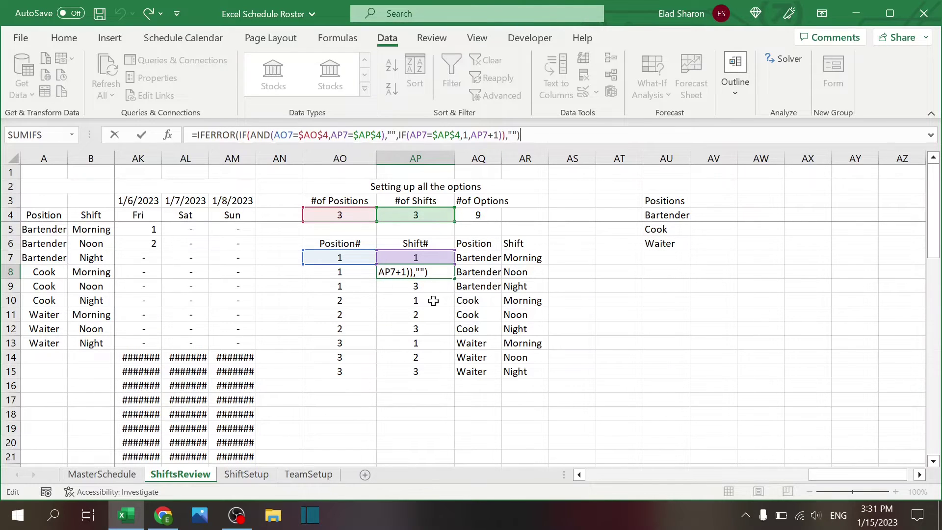
pyautogui.hotkey('ctrl', 'Return')
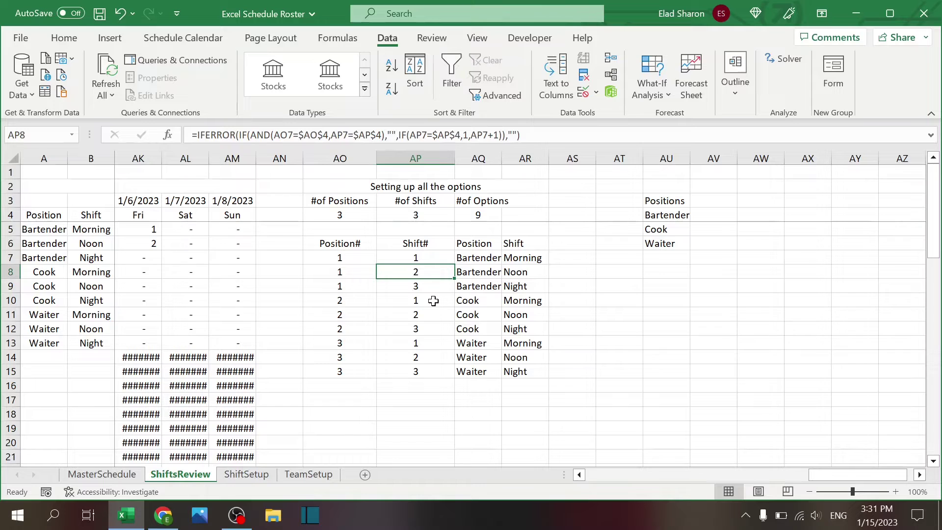
# - Examine the OFFSET formula in AQ7 that looks up the position name, including its reference argument, and check the neighbouring Shift cell AR7
pyautogui.click(484, 259)
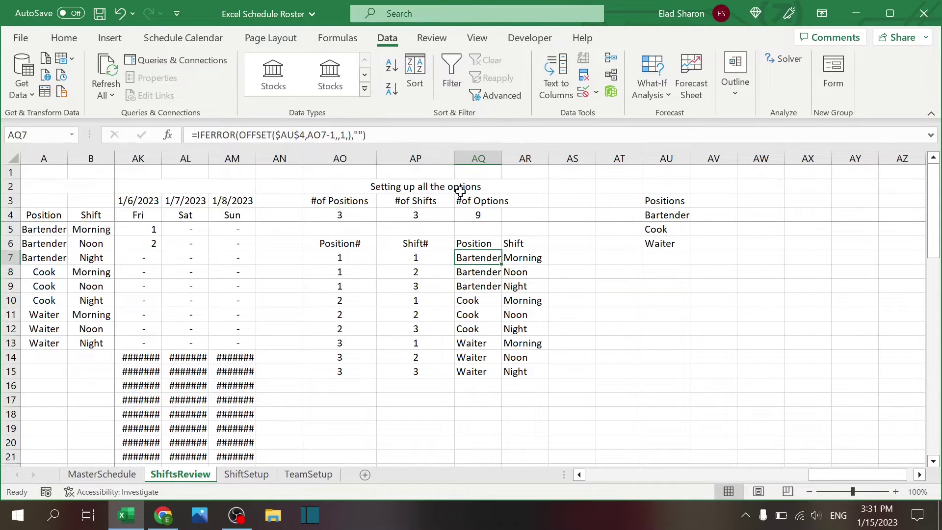
pyautogui.click(370, 135)
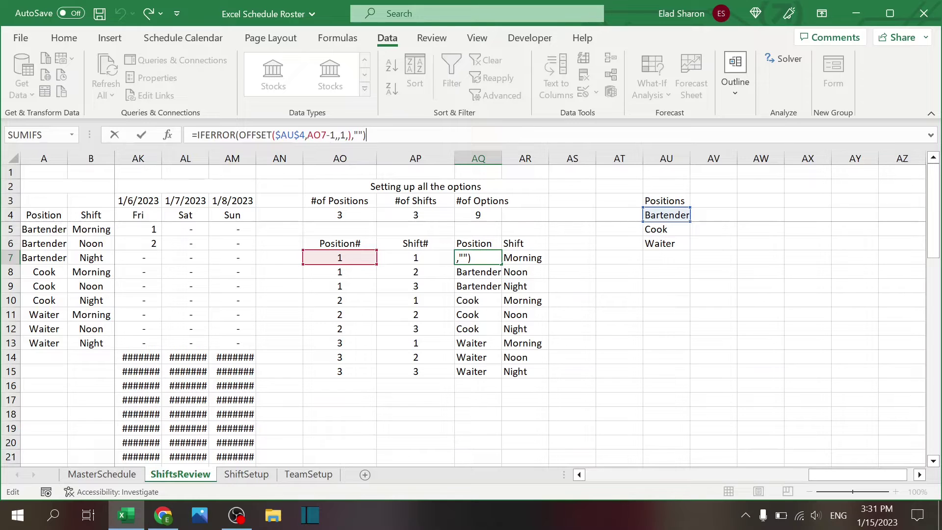
pyautogui.hotkey('ctrl', 'Return')
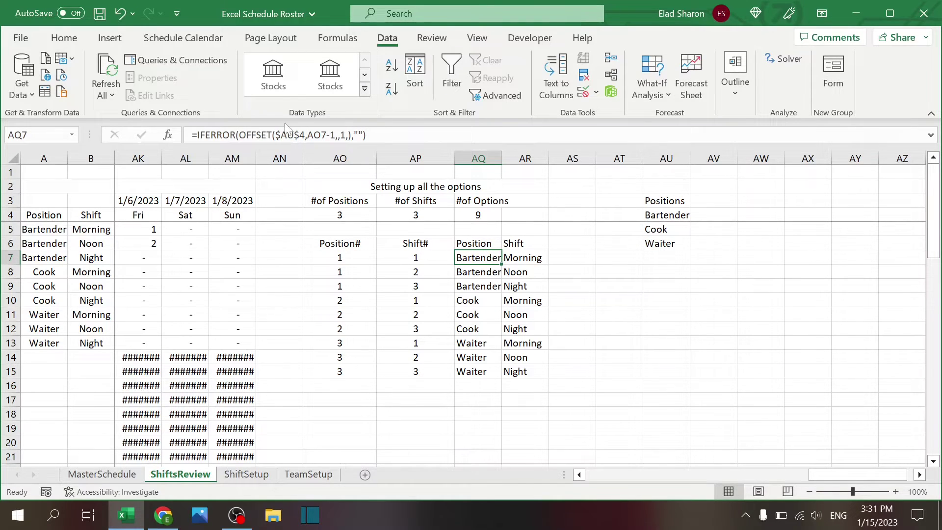
pyautogui.click(290, 135)
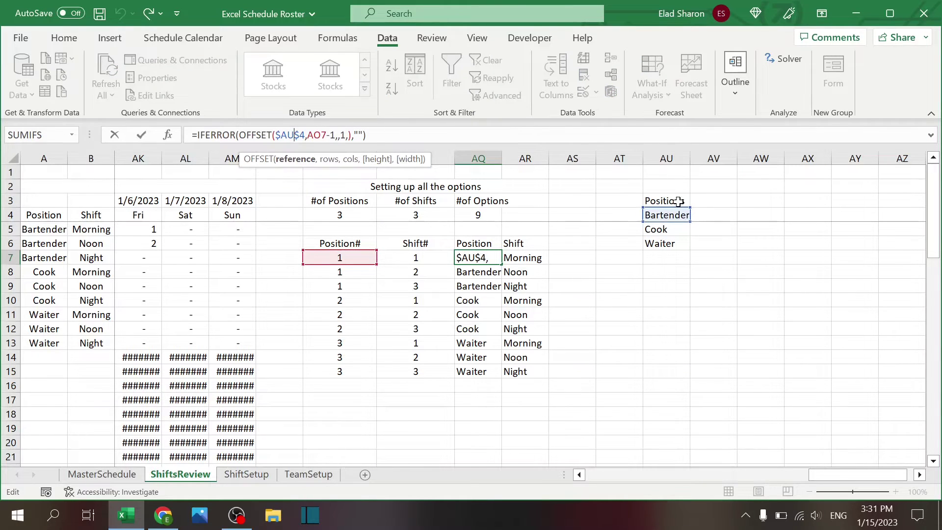
pyautogui.press('Escape')
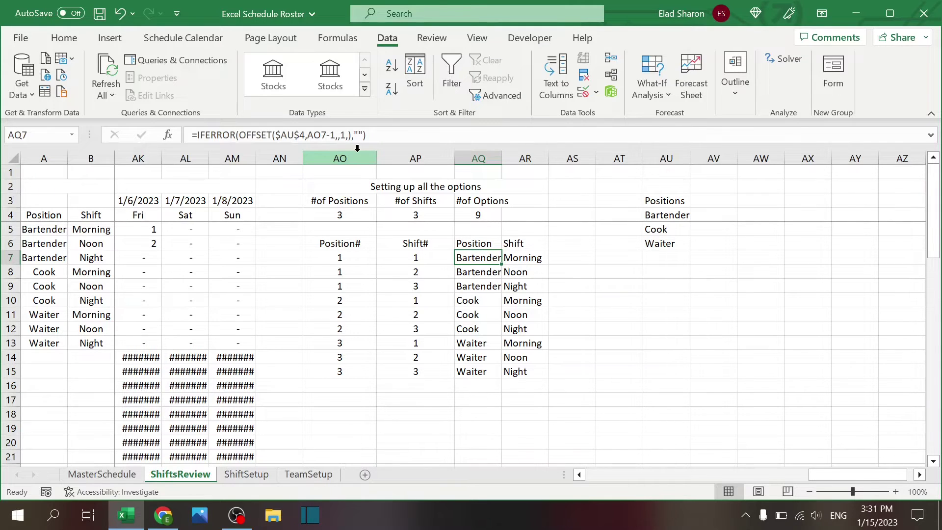
pyautogui.click(534, 256)
pyautogui.click(488, 253)
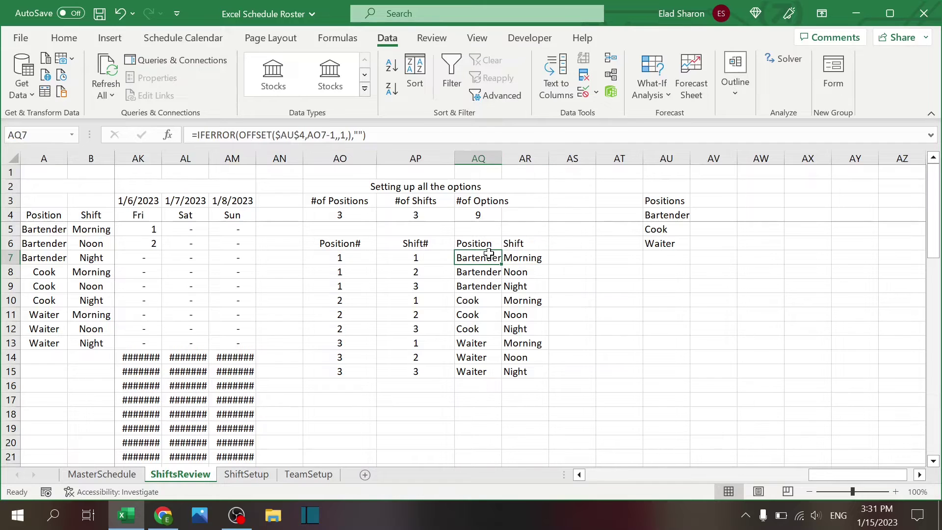
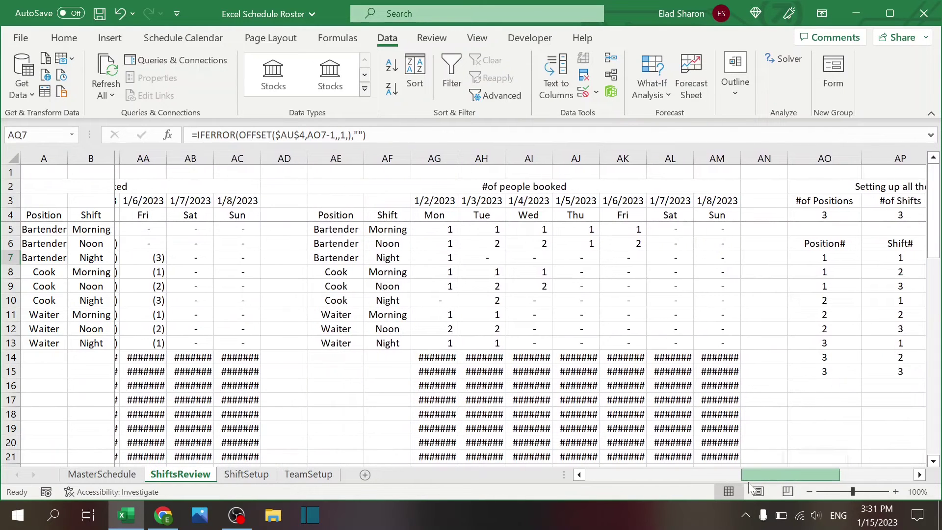
# - In the #of people booked table, examine the date link in AG3 and the OFFSET formula in AE5
pyautogui.click(583, 176)
pyautogui.click(569, 186)
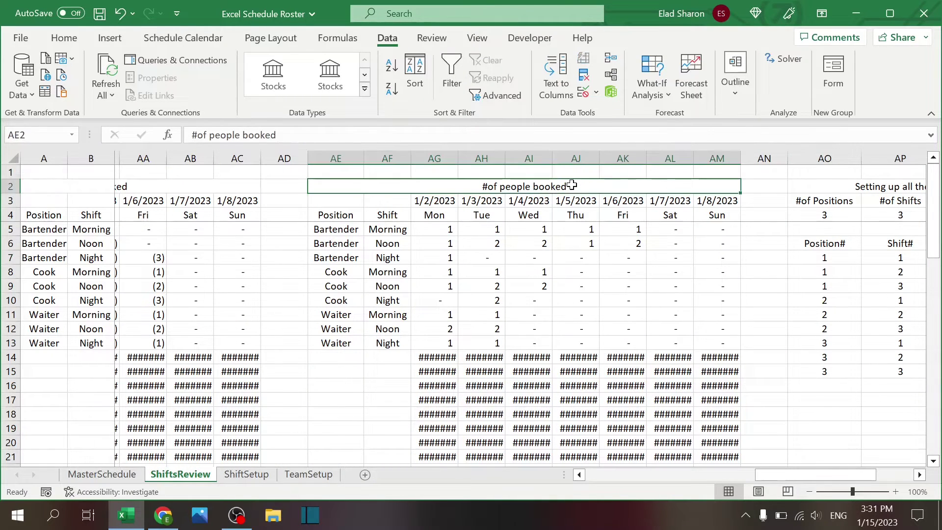
pyautogui.click(425, 196)
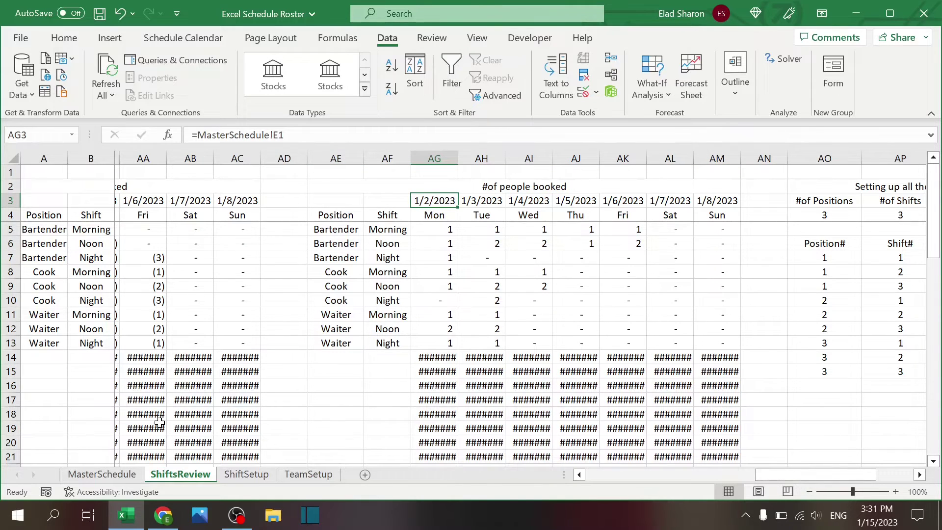
pyautogui.click(351, 229)
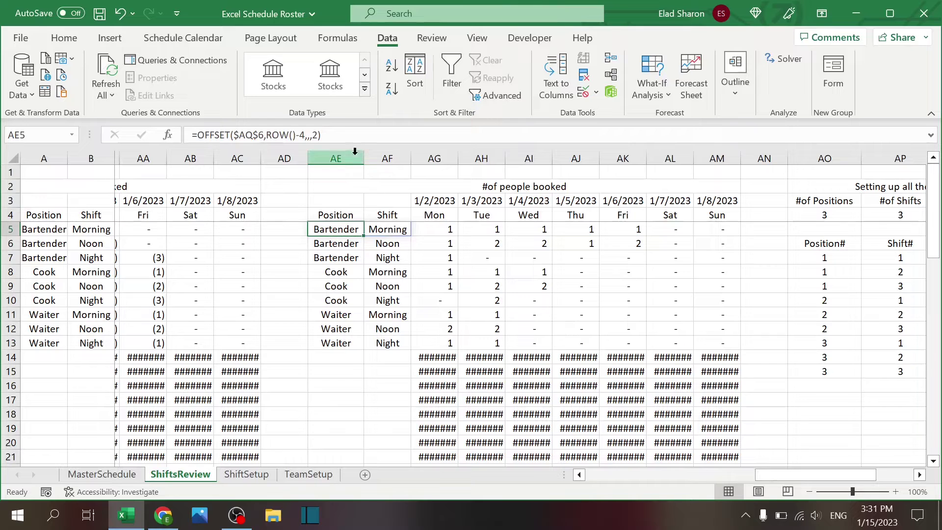
pyautogui.press('F2')
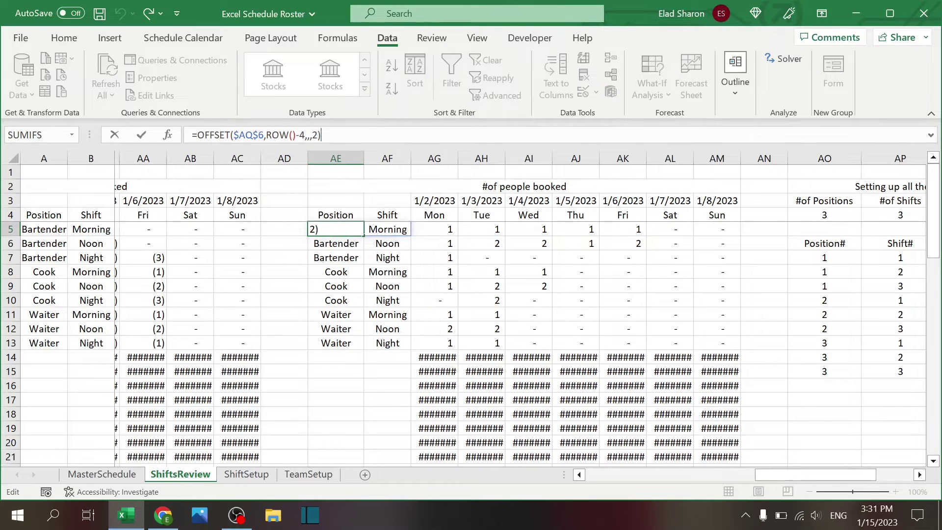
pyautogui.hotkey('ctrl', 'Return')
# - Inspect the COUNTIFS formula in AG5 with its position and shift criteria for the Monday bookings
pyautogui.moveTo(826, 475); pyautogui.dragTo(797, 478)
pyautogui.click(526, 218)
pyautogui.click(516, 228)
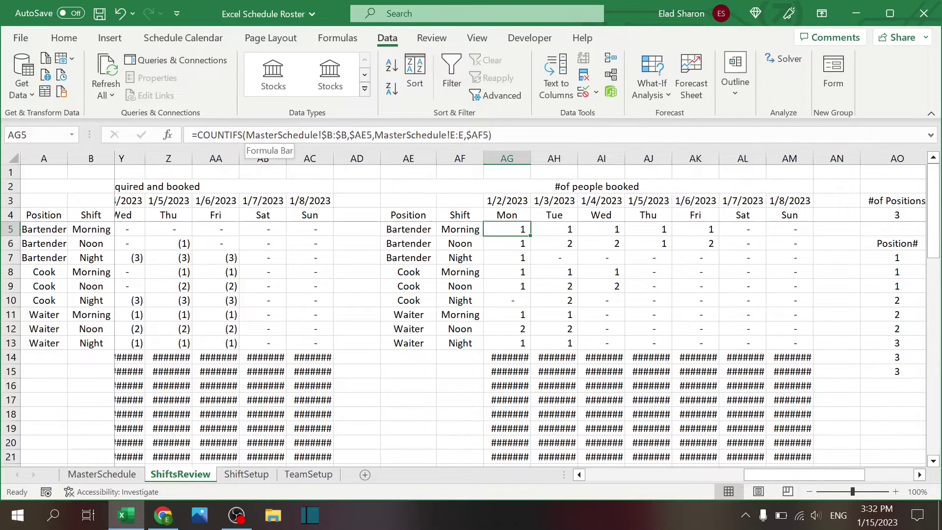
pyautogui.click(342, 135)
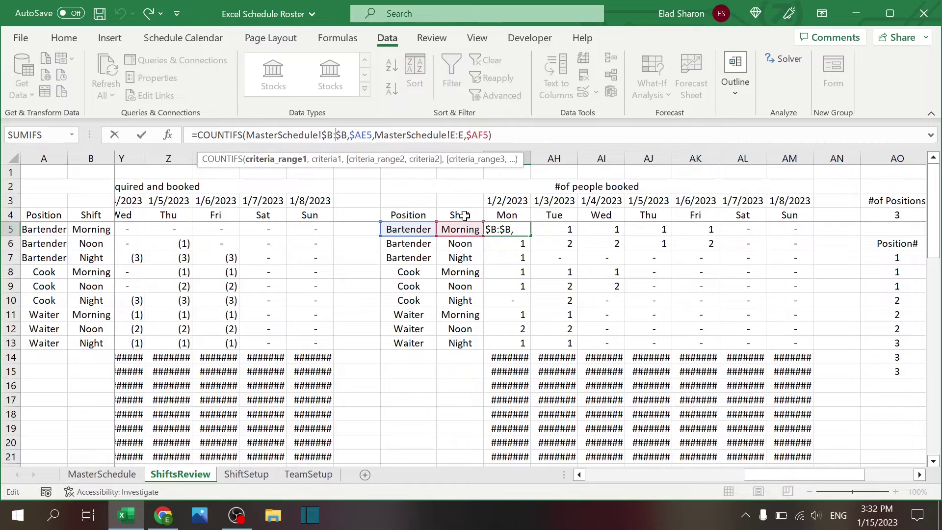
pyautogui.hotkey('ctrl', 'Return')
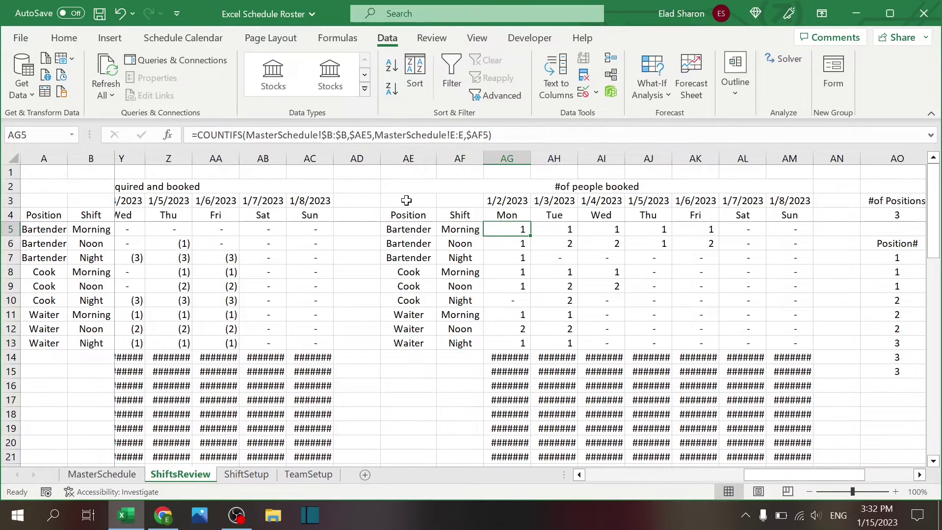
# - Compare the COUNTIFS formulas for Bartender Morning across Tuesday to Friday in AH5:AK5
pyautogui.click(555, 224)
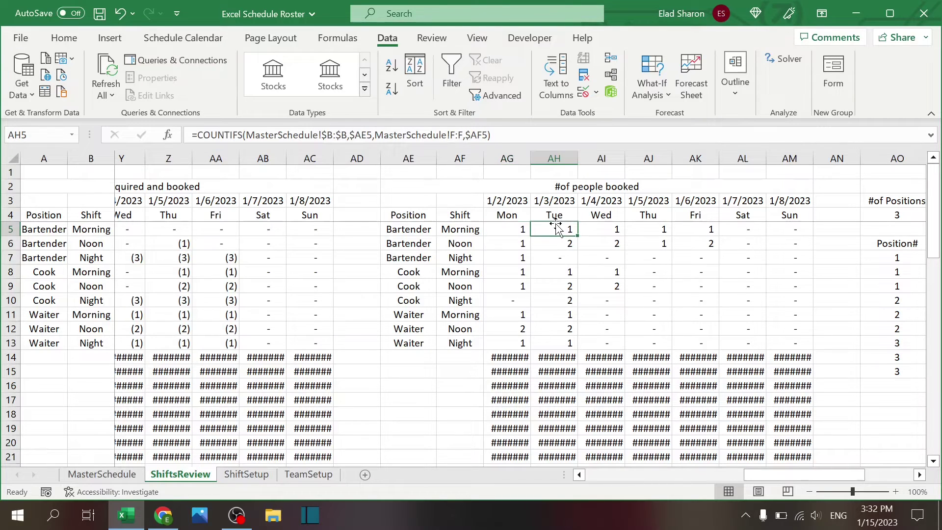
pyautogui.click(599, 226)
pyautogui.click(644, 230)
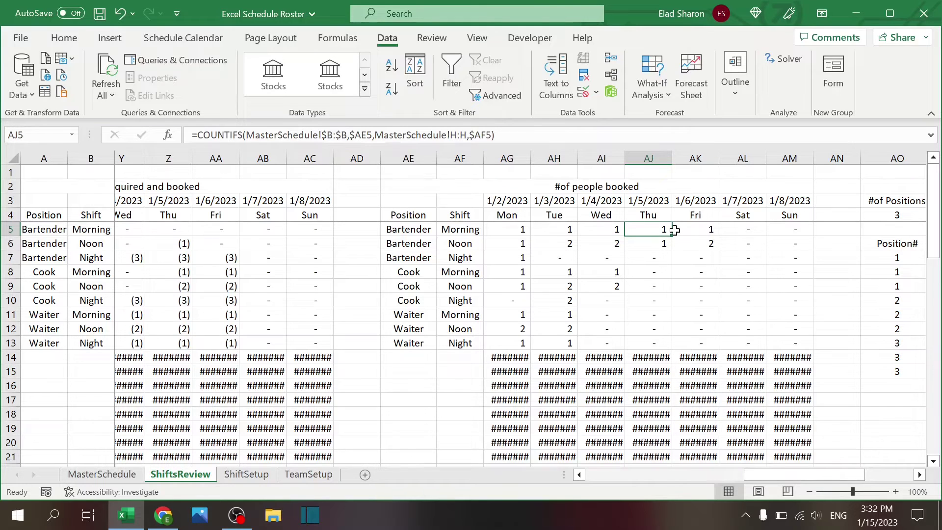
pyautogui.click(704, 227)
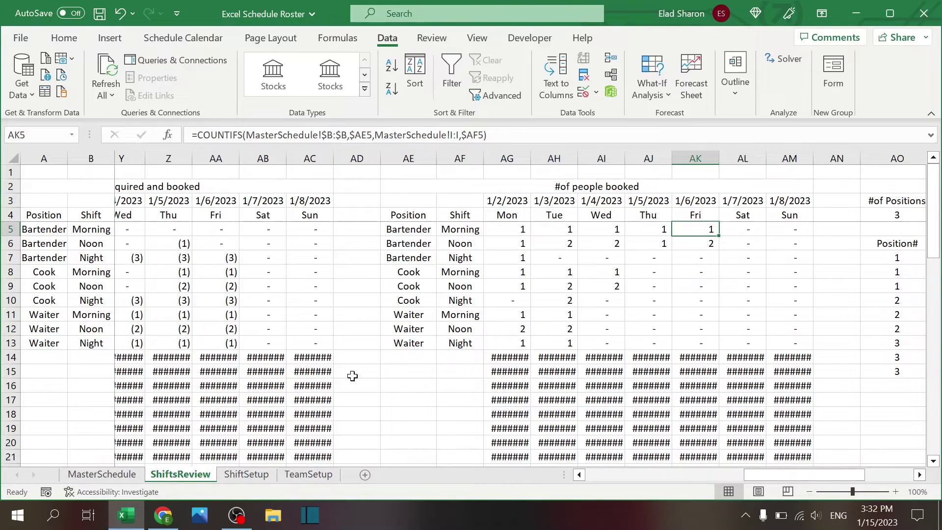
# - On the MasterSchedule sheet, check the bartender bookings in G6:I6, then return to the ShiftsReview sheet
pyautogui.click(102, 474)
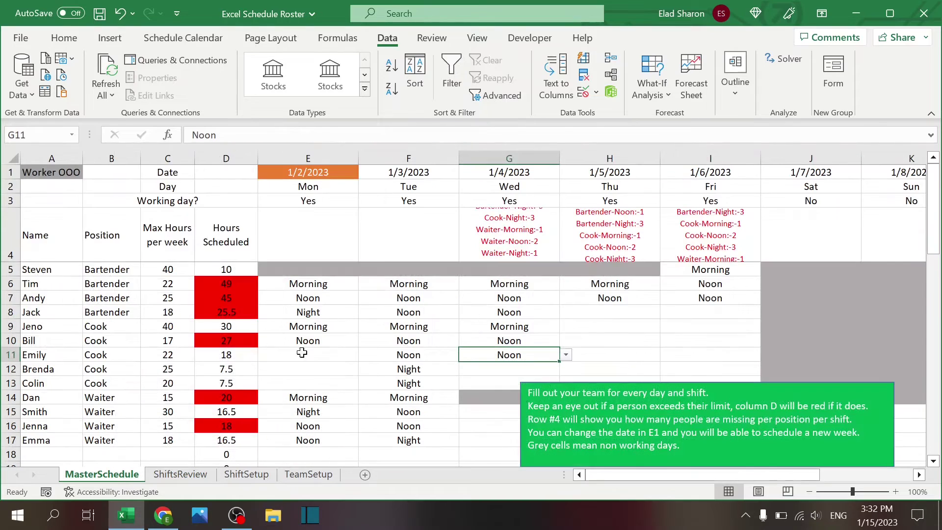
pyautogui.click(510, 282)
pyautogui.click(595, 287)
pyautogui.click(688, 288)
pyautogui.click(206, 473)
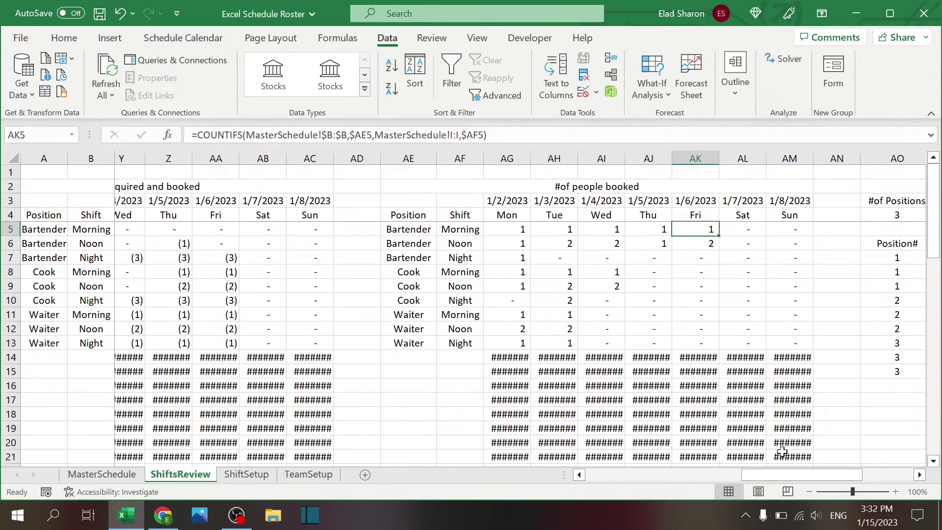
# - In the Gap between required and booked table, inspect the Monday Bartender Morning formula in W5 and the cells it references
pyautogui.moveTo(781, 476); pyautogui.dragTo(719, 491)
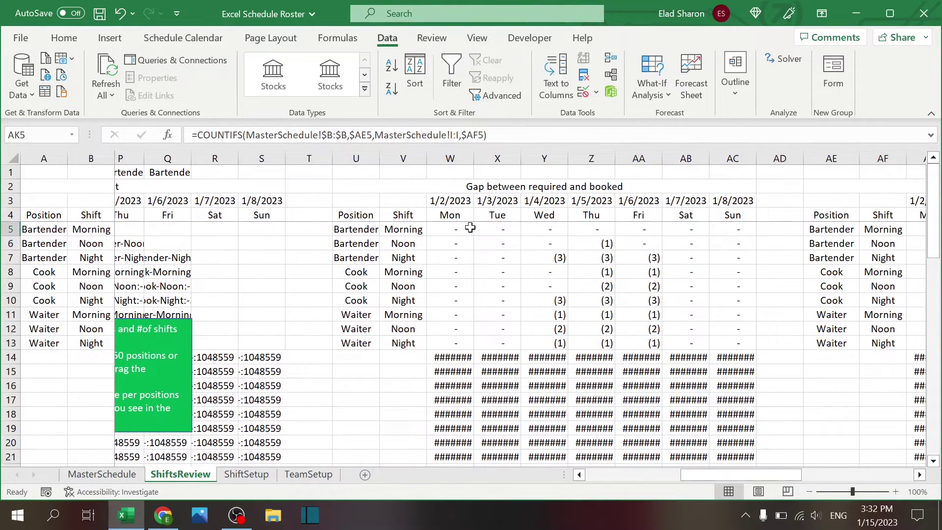
pyautogui.click(456, 229)
pyautogui.press('F2')
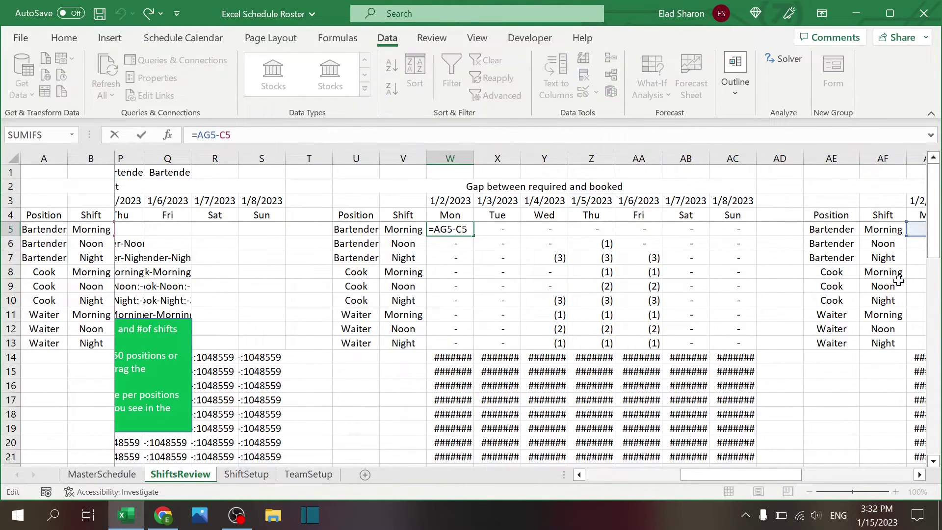
pyautogui.moveTo(728, 475); pyautogui.dragTo(586, 475)
pyautogui.press('Escape')
# - Review the required headcounts for Monday to Wednesday in the Define # of people per slot table
pyautogui.click(145, 219)
pyautogui.hotkey('ctrl', 'Down')
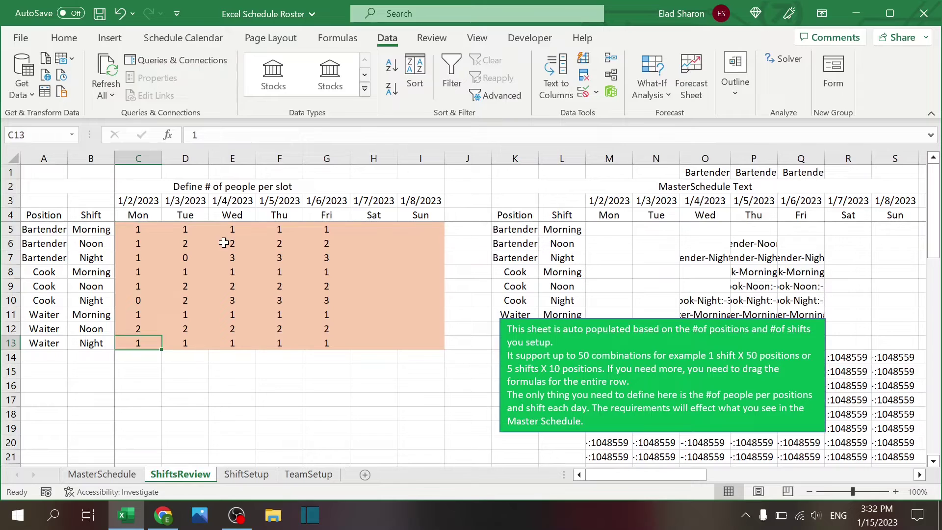
pyautogui.click(227, 243)
pyautogui.click(182, 247)
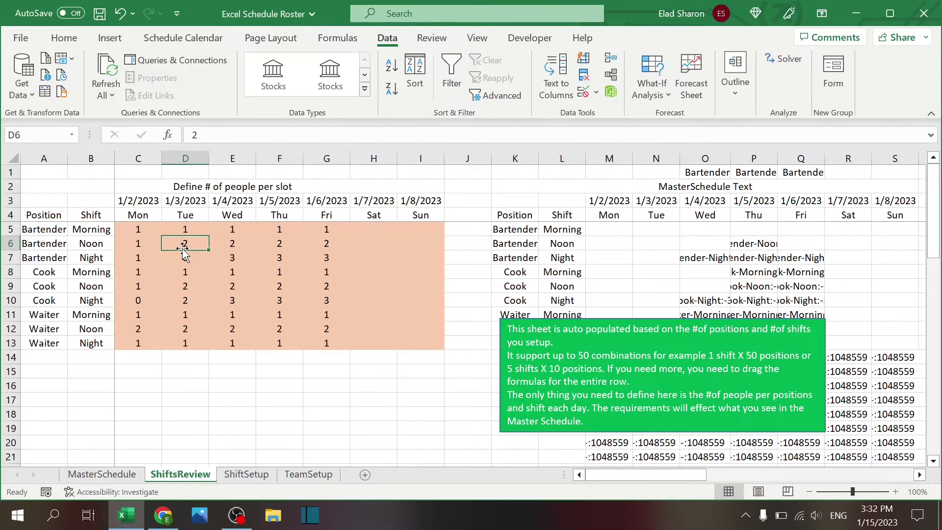
pyautogui.click(150, 228)
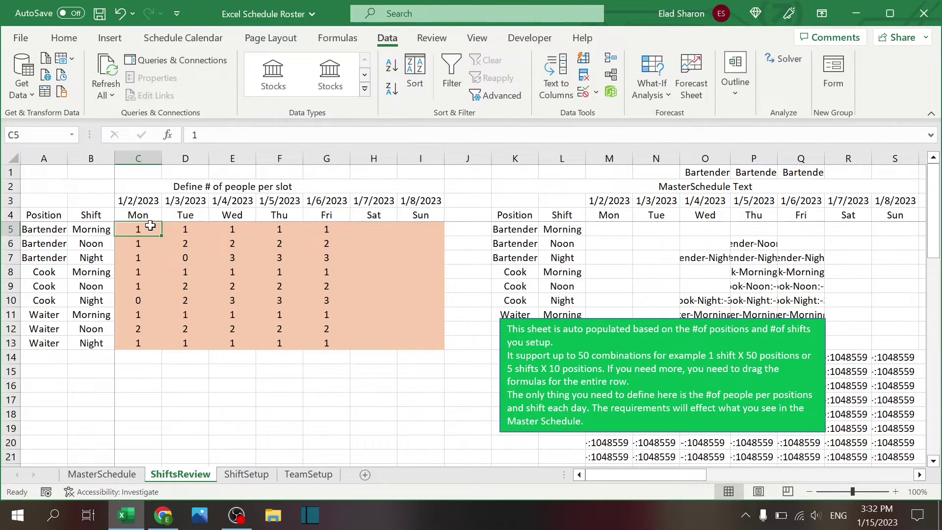
# - Examine the formula of the conditional formatting rule that colours the required headcount cells from C5, keeping its settings
pyautogui.click(77, 39)
pyautogui.click(523, 81)
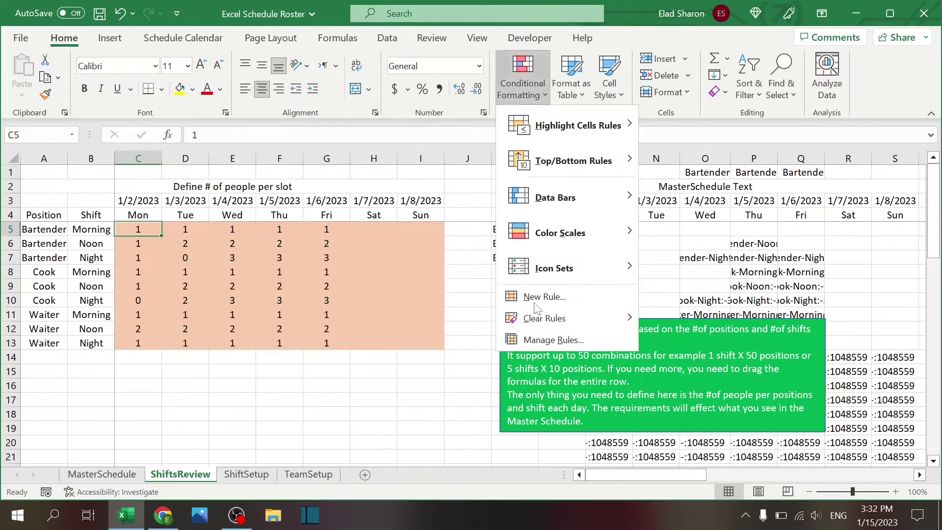
pyautogui.click(538, 338)
pyautogui.click(305, 336)
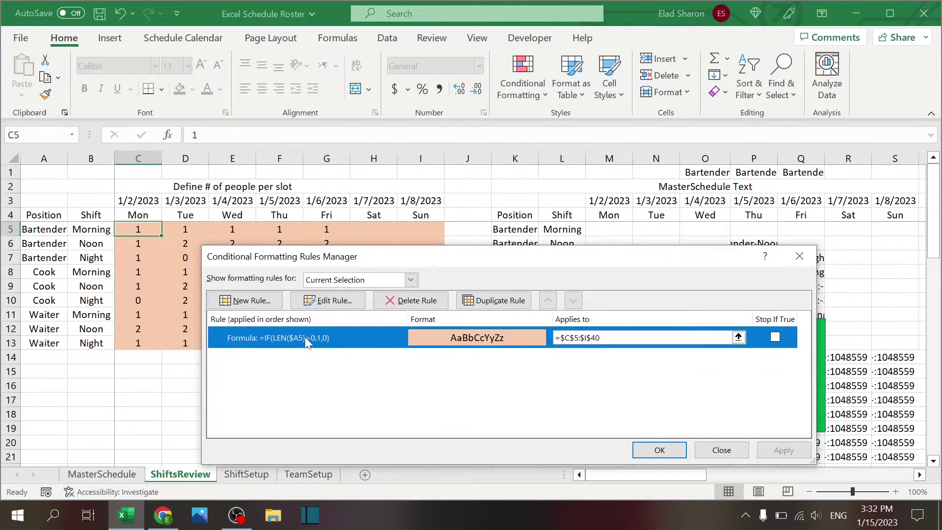
pyautogui.click(339, 306)
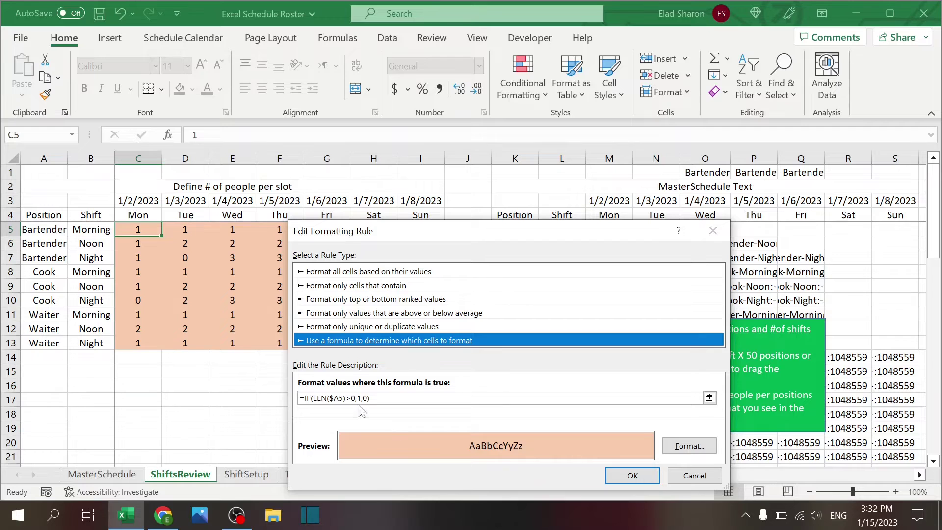
pyautogui.press('Return')
pyautogui.press('Return')
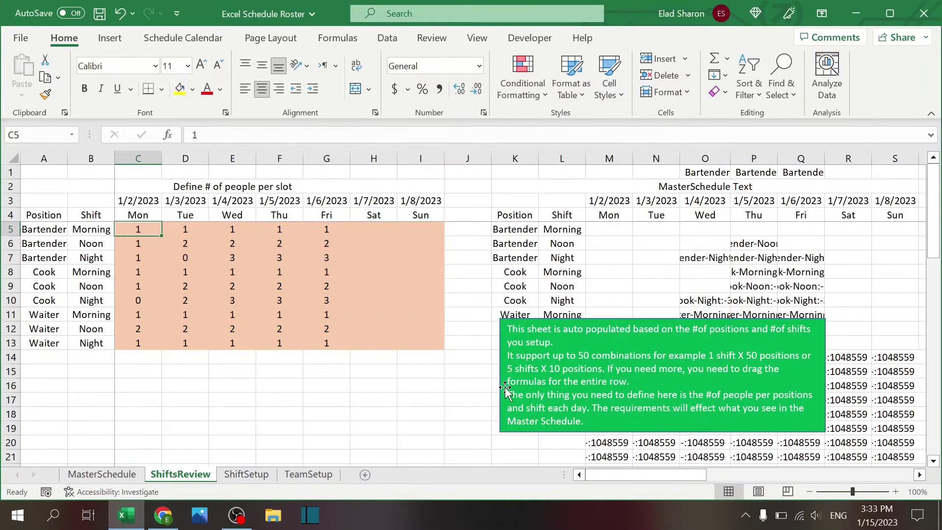
# - Look over the MasterSchedule Text table, check the linked cell G4 on the MasterSchedule sheet, and return to ShiftsReview
pyautogui.click(919, 475)
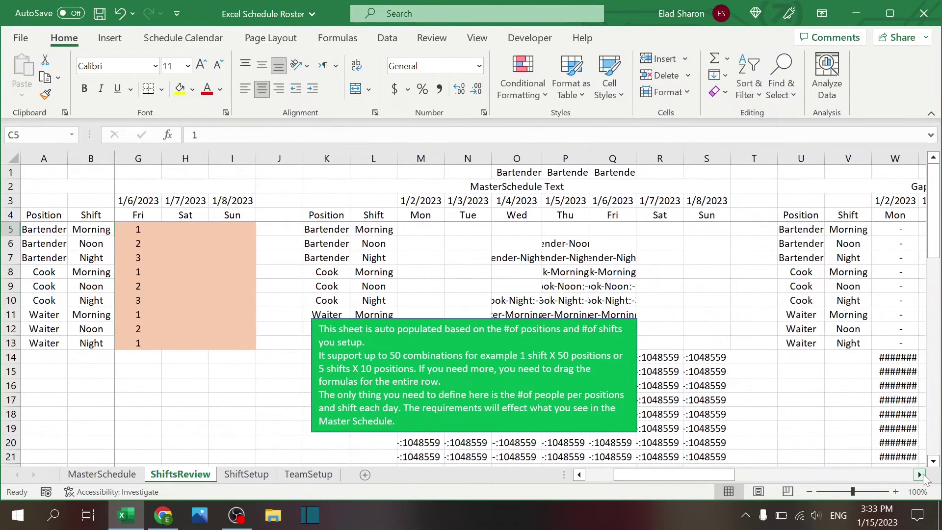
pyautogui.click(919, 474)
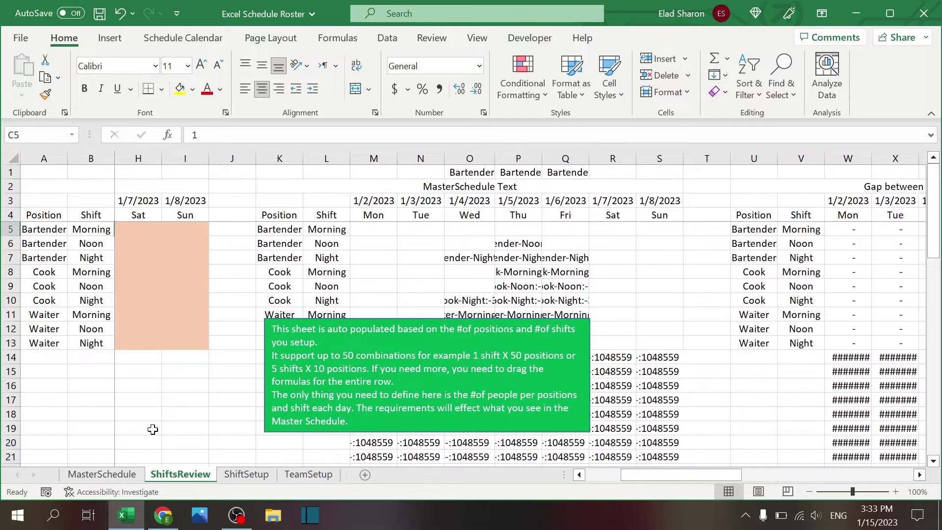
pyautogui.click(102, 474)
pyautogui.click(515, 235)
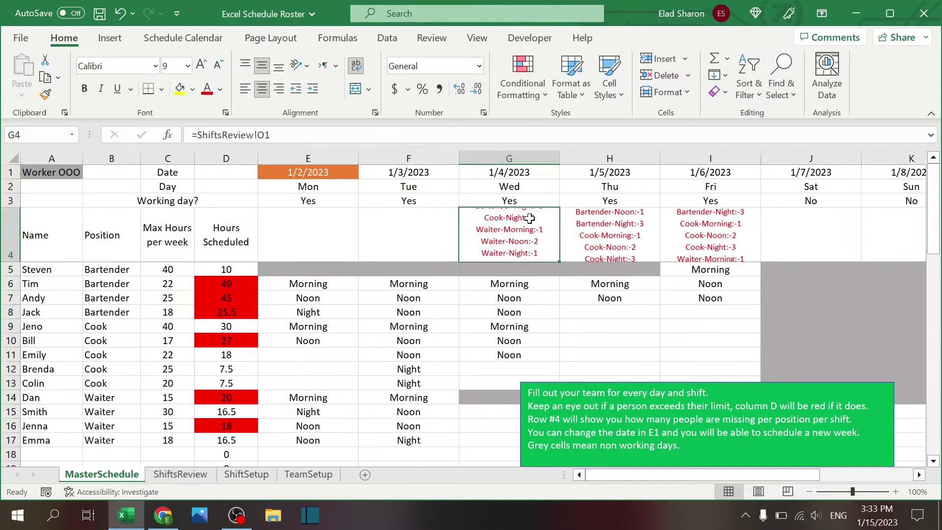
pyautogui.click(180, 474)
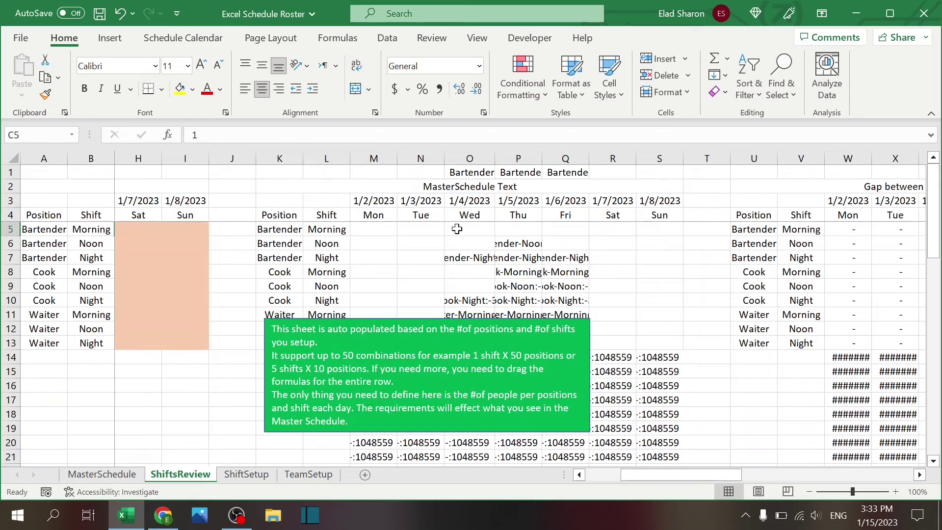
# - Inspect the IF formula in M5 that builds the Monday Bartender Morning text from the position, shift and gap
pyautogui.click(373, 229)
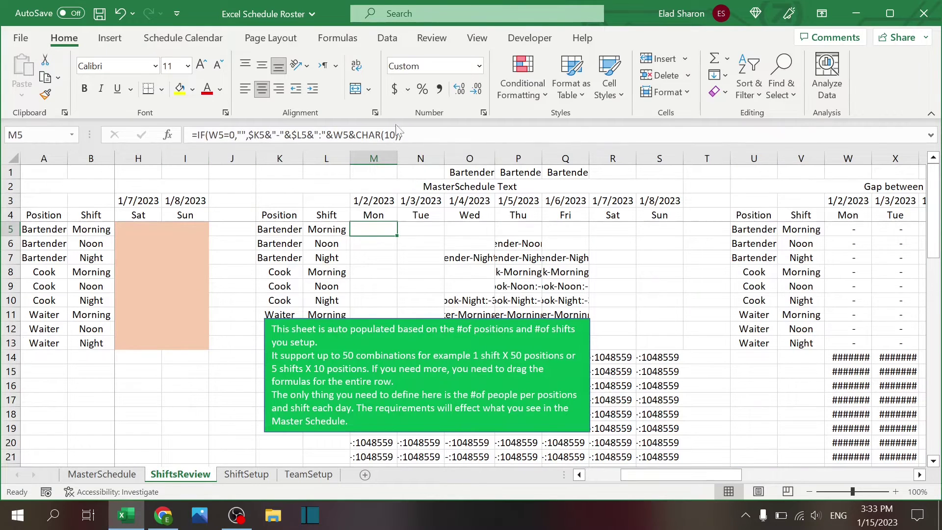
pyautogui.press('F2')
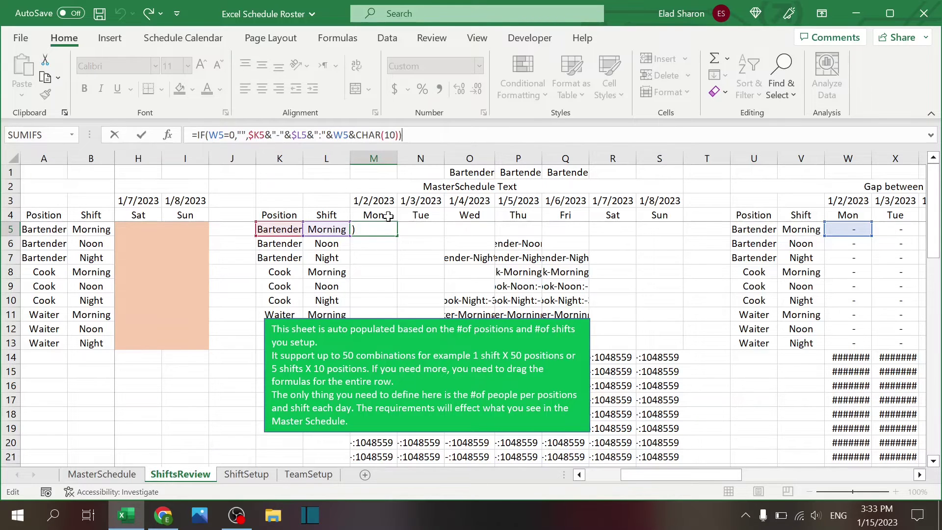
pyautogui.press('Escape')
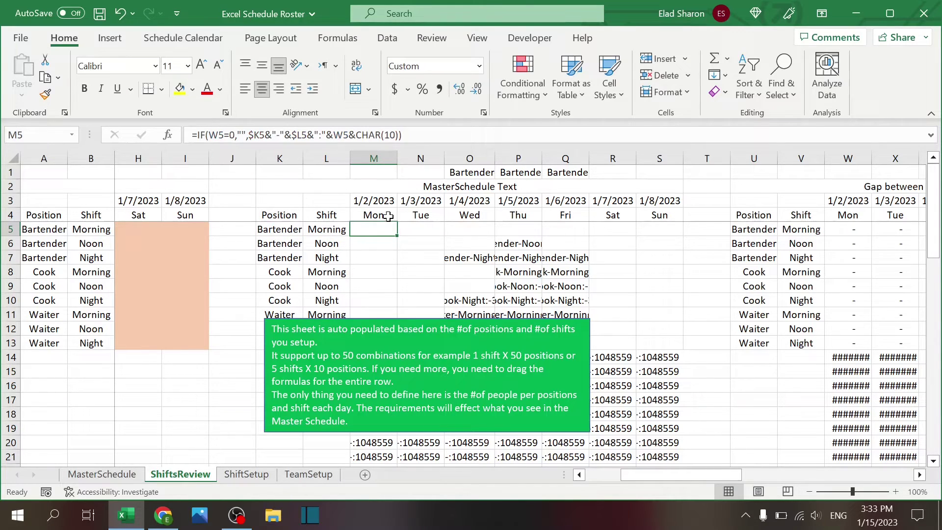
# - Examine the formula in M1 that joins the Monday texts M5 to M13, checking the MasterSchedule sheet before returning to ShiftsReview
pyautogui.click(379, 168)
pyautogui.press('F2')
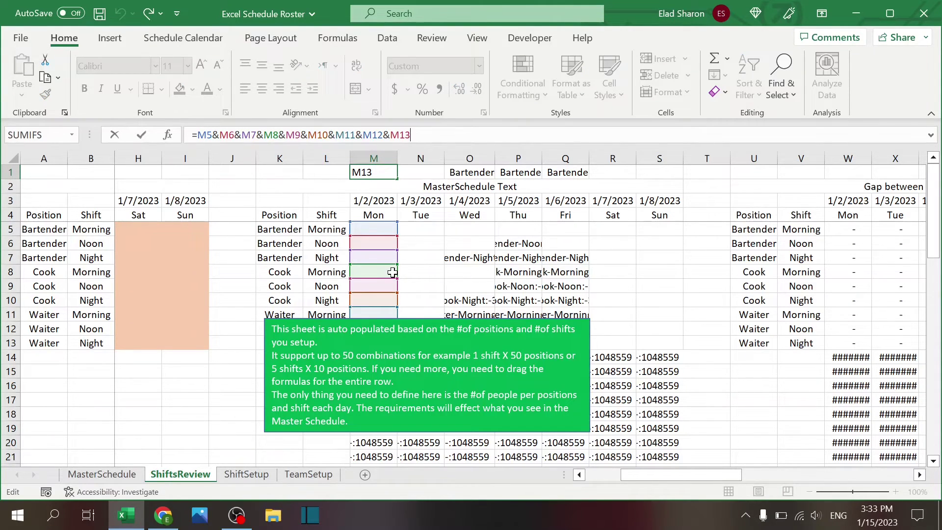
pyautogui.press('Escape')
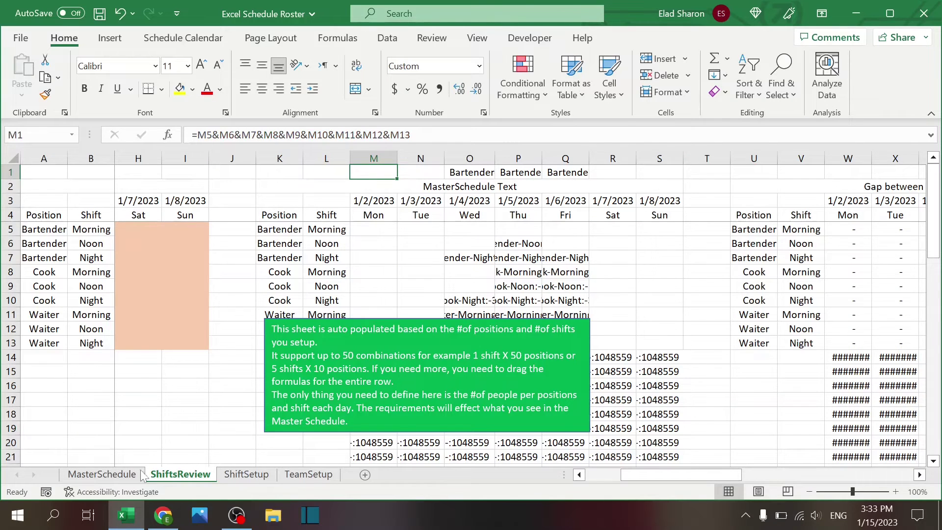
pyautogui.click(141, 473)
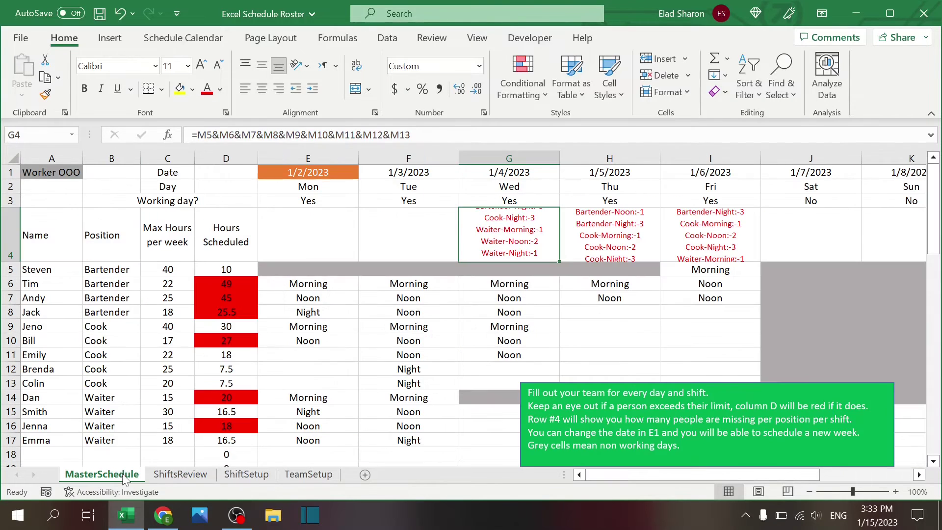
pyautogui.click(180, 474)
# - Check how far down the rows of the ShiftsReview tables extend, then return to the first rows
pyautogui.moveTo(613, 474); pyautogui.dragTo(597, 474)
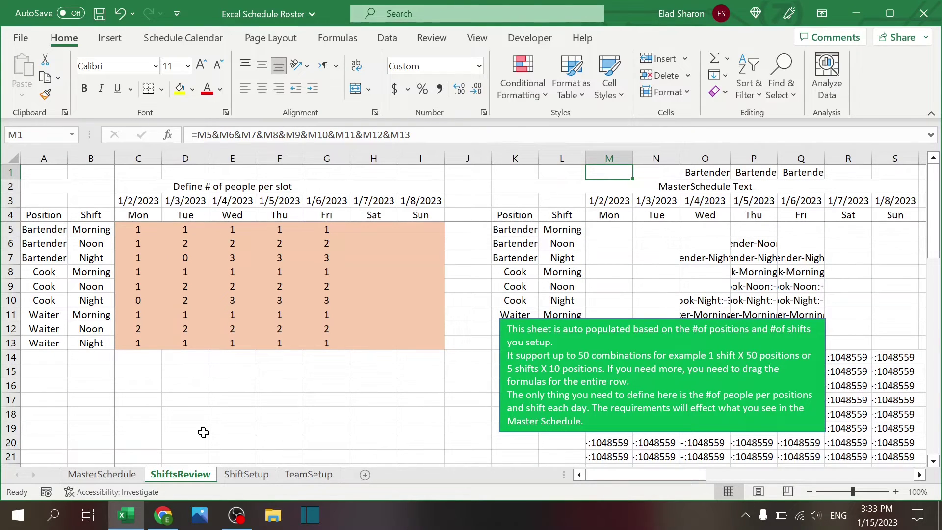
pyautogui.click(357, 400)
pyautogui.press('pagedown')
pyautogui.press('pagedown')
pyautogui.press('pagedown')
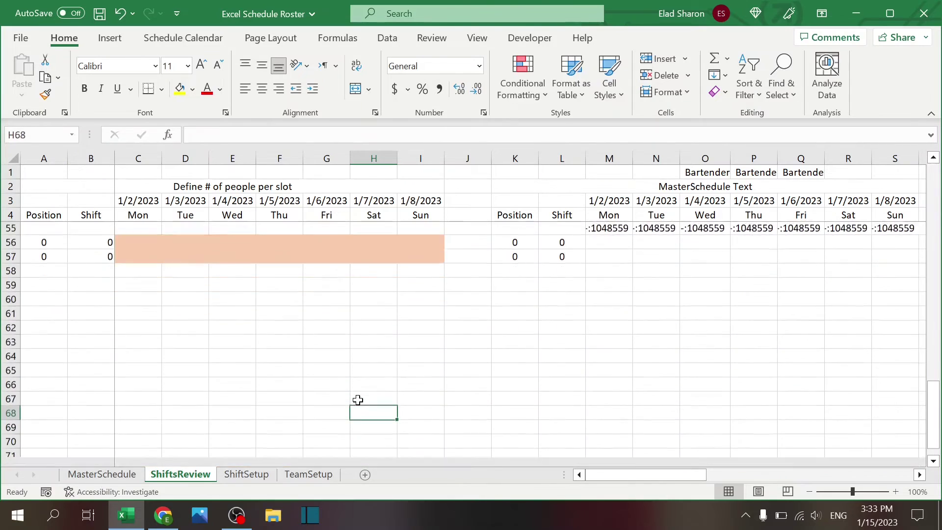
pyautogui.press('pageup')
pyautogui.press('pageup')
pyautogui.press('pageup')
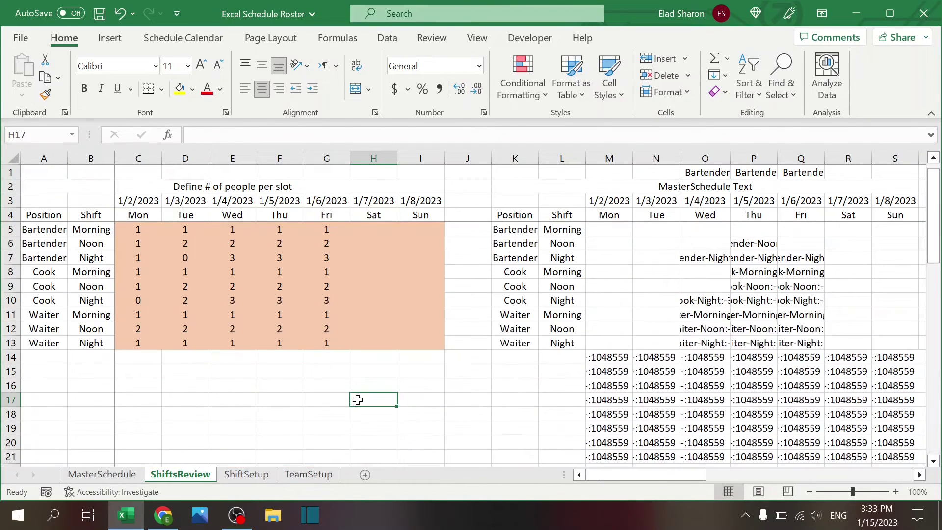
# - Recheck which rows the joined-text formula in M1 covers, leaving the formula as it is
pyautogui.click(593, 172)
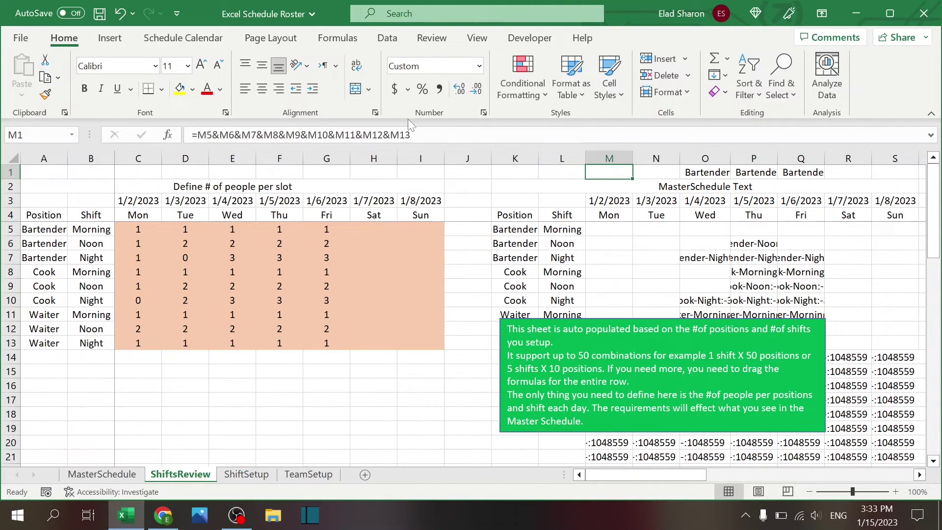
pyautogui.click(411, 134)
pyautogui.press('Escape')
# - On the MasterSchedule sheet, inspect the start date in E1, the date formulas across F1:H1 and the weekday formula in E2
pyautogui.click(136, 474)
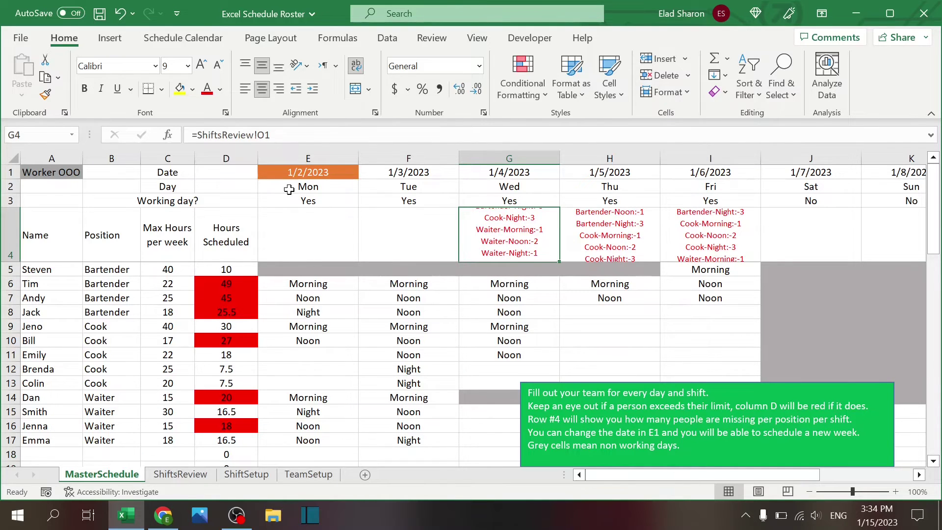
pyautogui.click(302, 168)
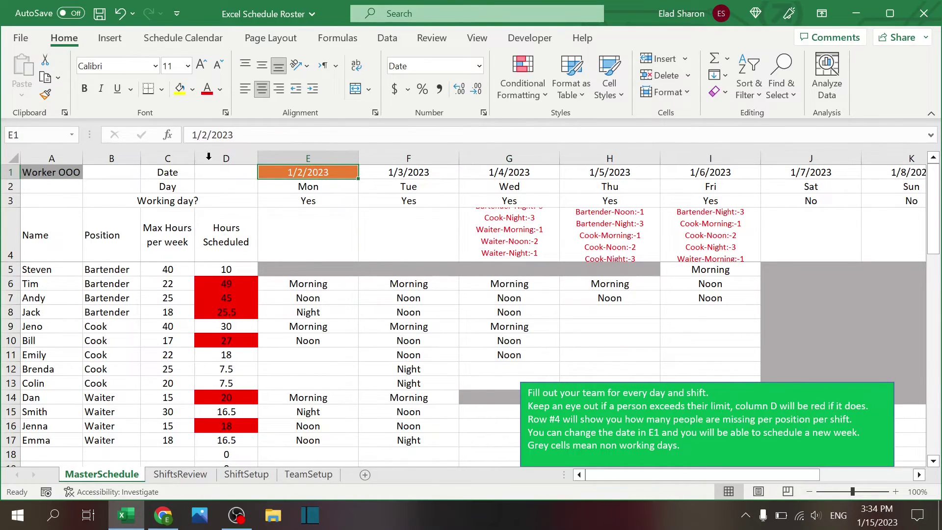
pyautogui.click(374, 171)
pyautogui.click(474, 169)
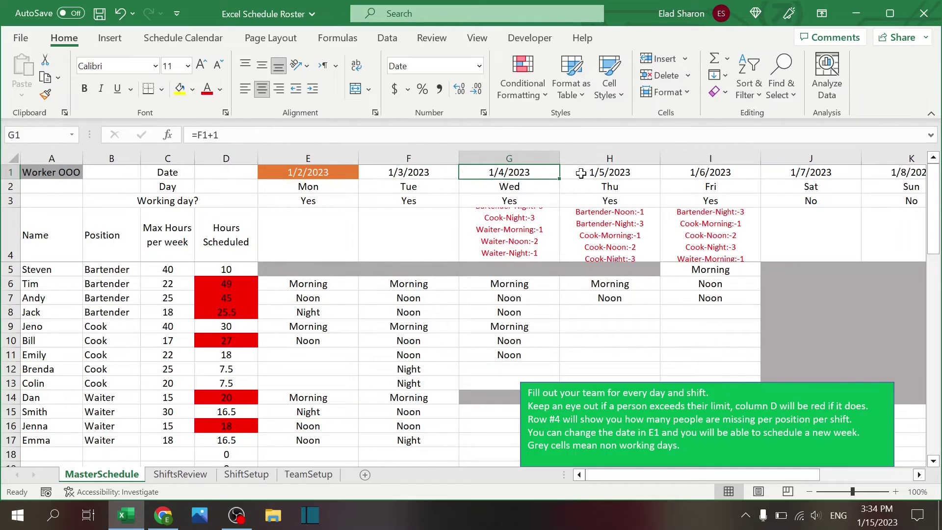
pyautogui.click(581, 173)
pyautogui.click(327, 185)
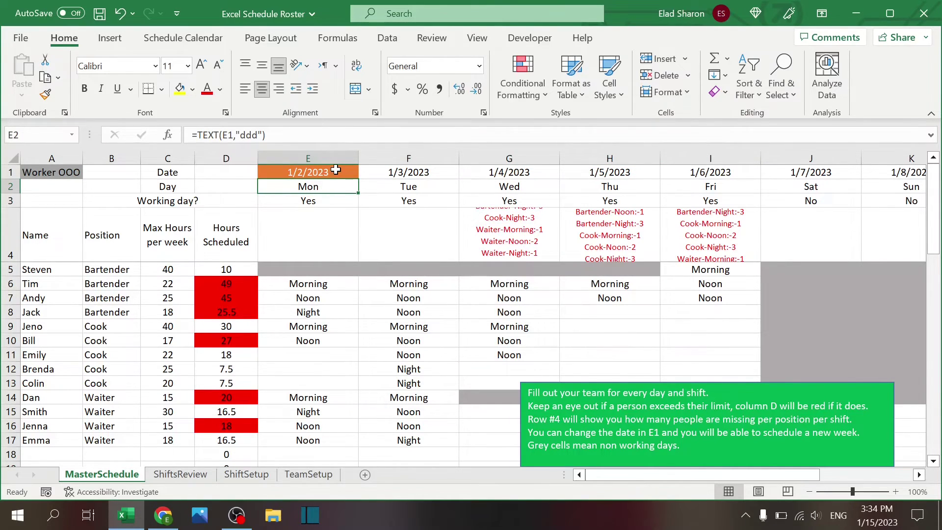
# - Inspect the VLOOKUP formula in E3 and compare it with the Working days table on the ShiftSetup sheet
pyautogui.click(327, 198)
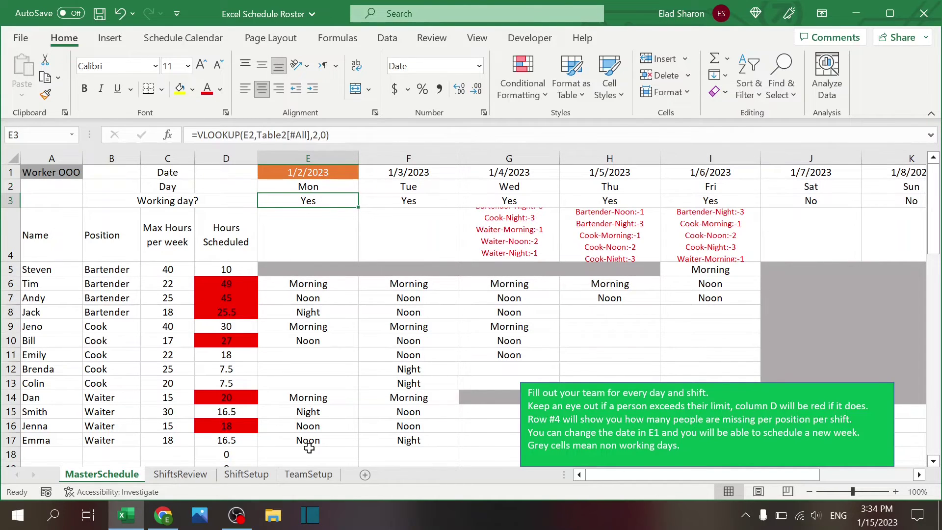
pyautogui.click(246, 475)
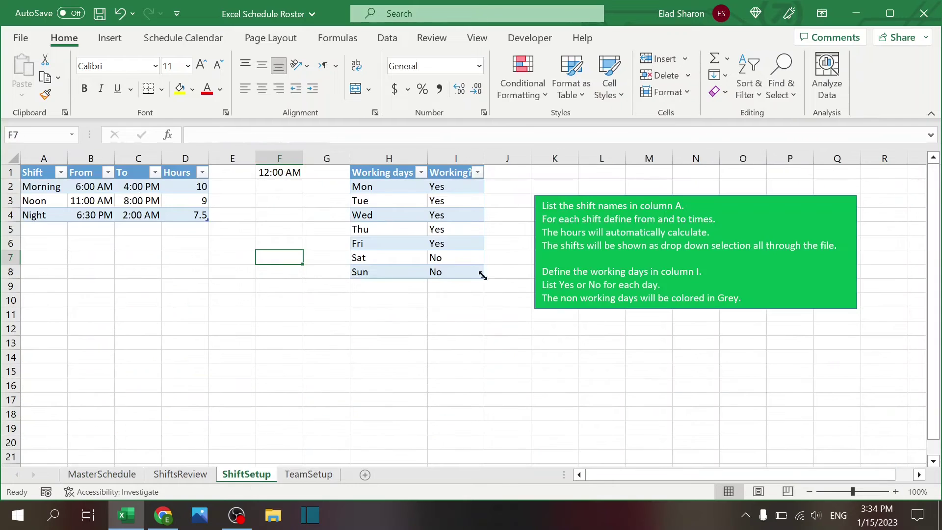
pyautogui.click(101, 475)
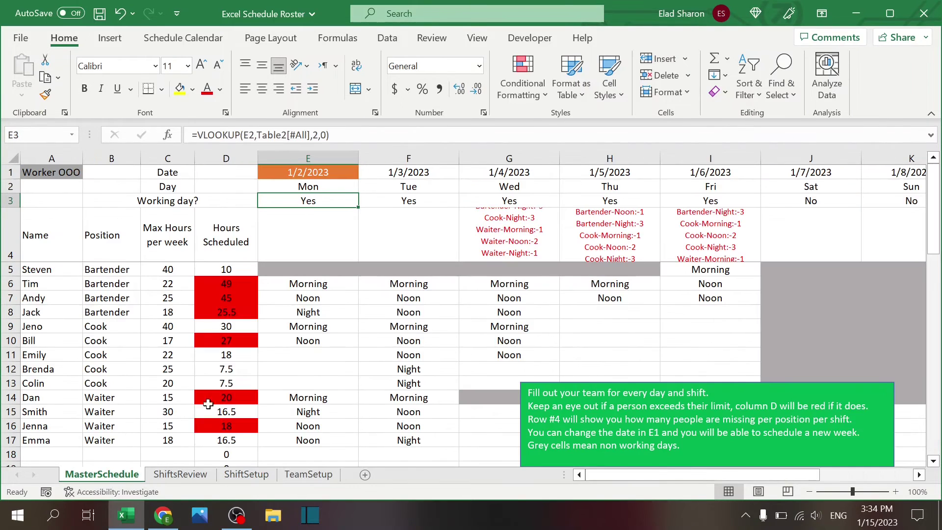
# - Trace the missing-staff cells E4 and G4 on the MasterSchedule sheet back to the ShiftsReview texts
pyautogui.click(340, 226)
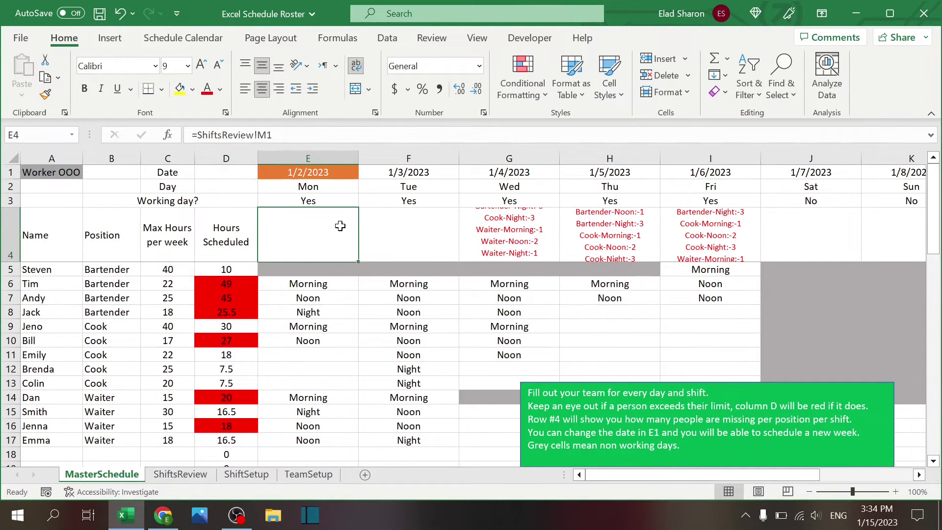
pyautogui.click(180, 474)
pyautogui.click(111, 475)
pyautogui.click(505, 229)
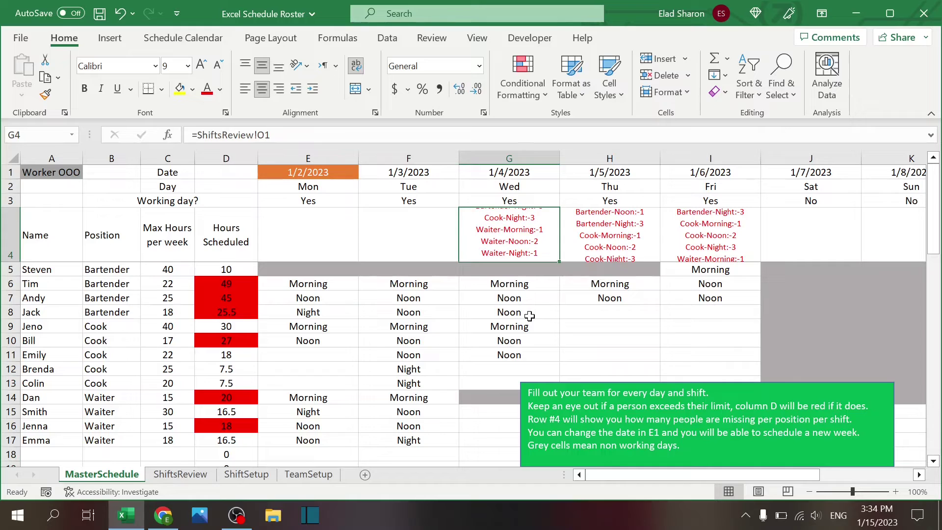
# - Inspect the SORT formula in A5 on the MasterSchedule sheet, its arguments, the sorted positions in B5:B17 and the missing-staff text in G4
pyautogui.click(42, 221)
pyautogui.click(165, 227)
pyautogui.click(71, 266)
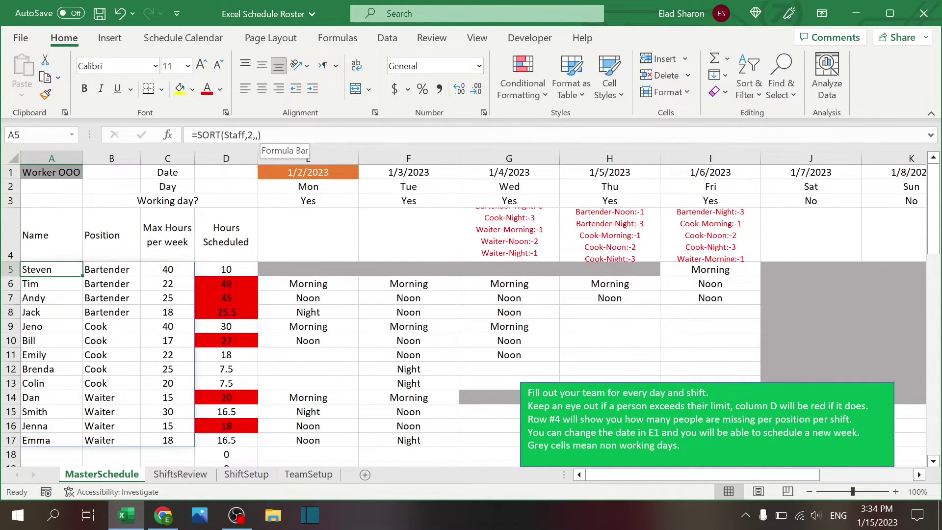
pyautogui.click(232, 135)
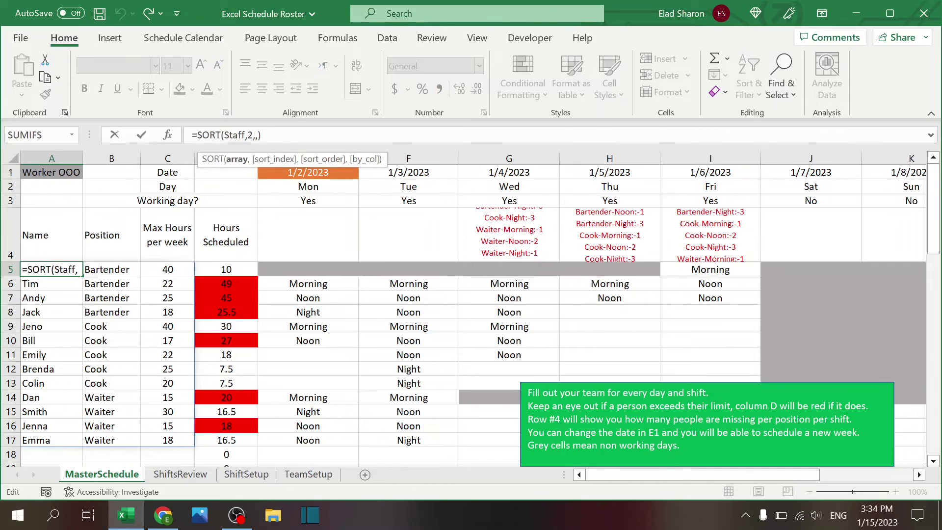
pyautogui.click(248, 135)
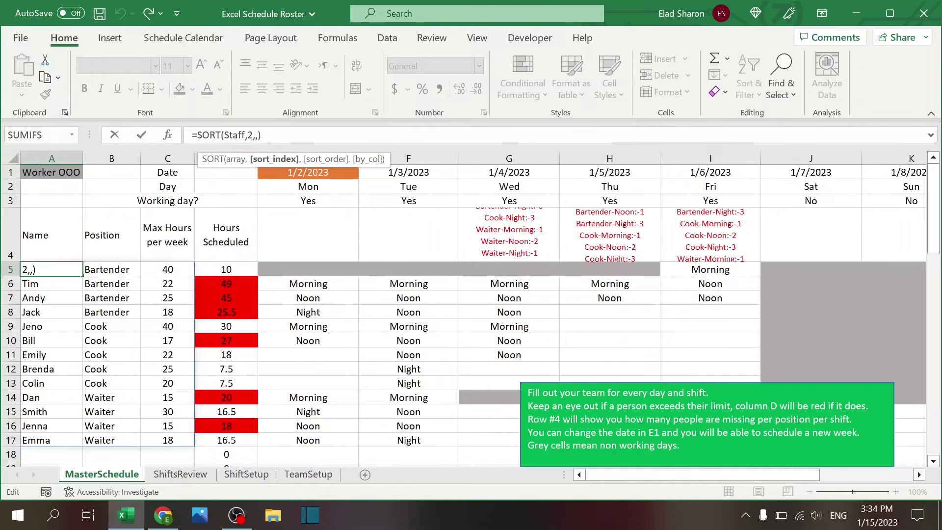
pyautogui.press('Escape')
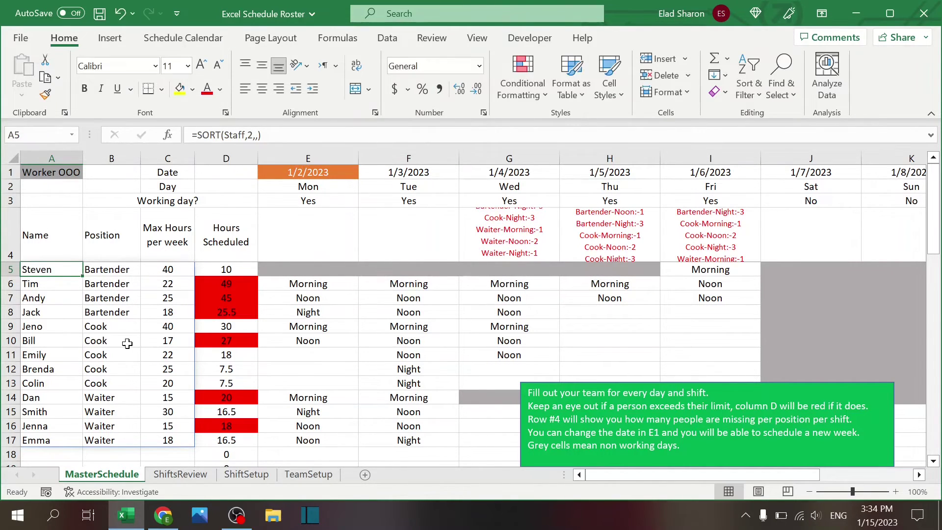
pyautogui.moveTo(119, 270); pyautogui.dragTo(112, 435)
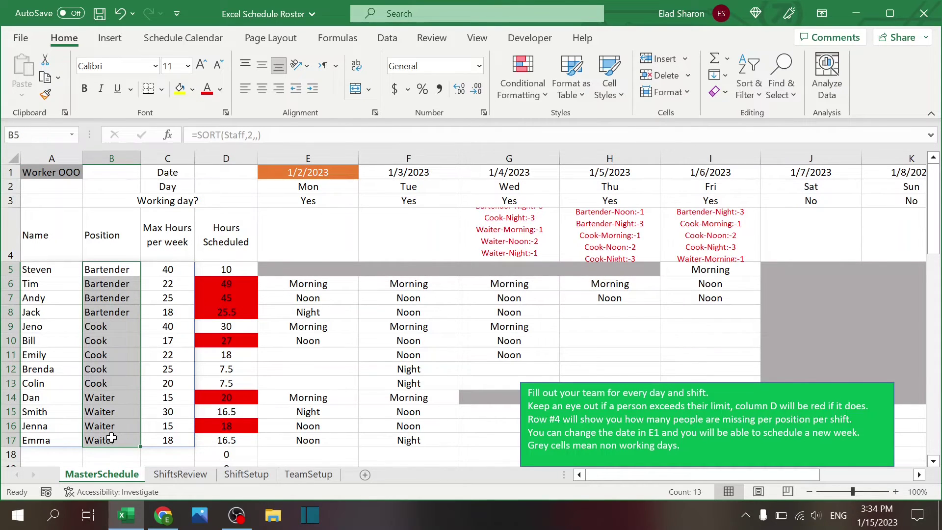
pyautogui.click(529, 228)
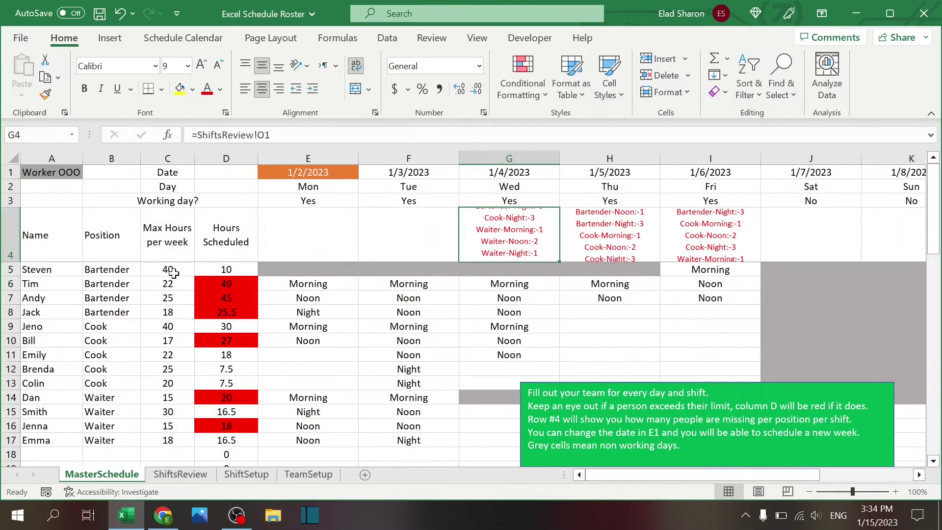
# - Inspect the SUM formula in D5 and find the Conversion to hours columns that it adds up
pyautogui.click(230, 159)
pyautogui.click(226, 270)
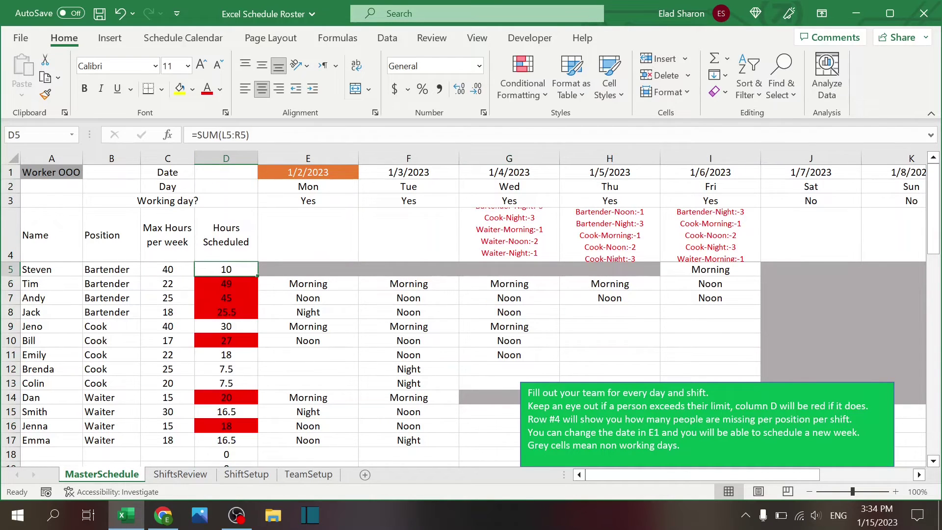
pyautogui.press('F2')
pyautogui.moveTo(614, 480); pyautogui.dragTo(752, 459)
pyautogui.press('Escape')
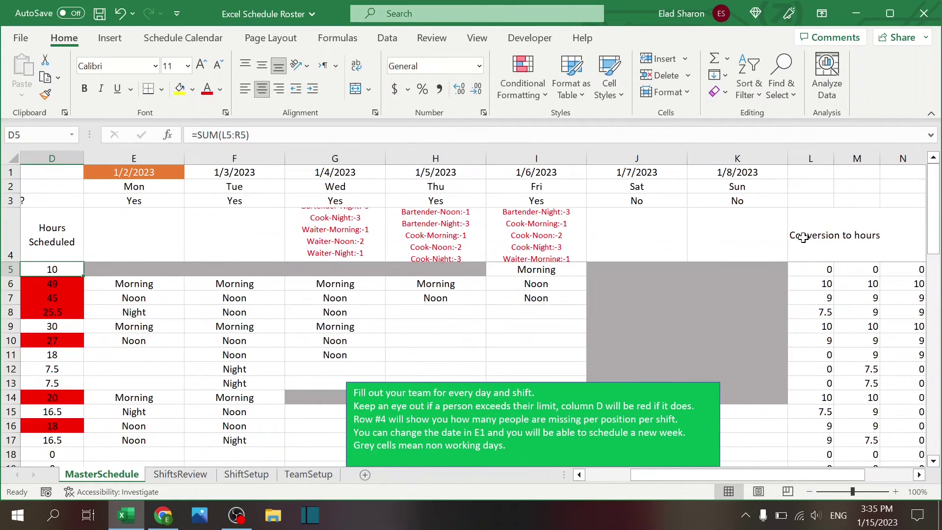
# - Inspect the IFERROR VLOOKUP formula in L5 and compare it with the shift hours table on the ShiftSetup sheet
pyautogui.click(810, 269)
pyautogui.press('F2')
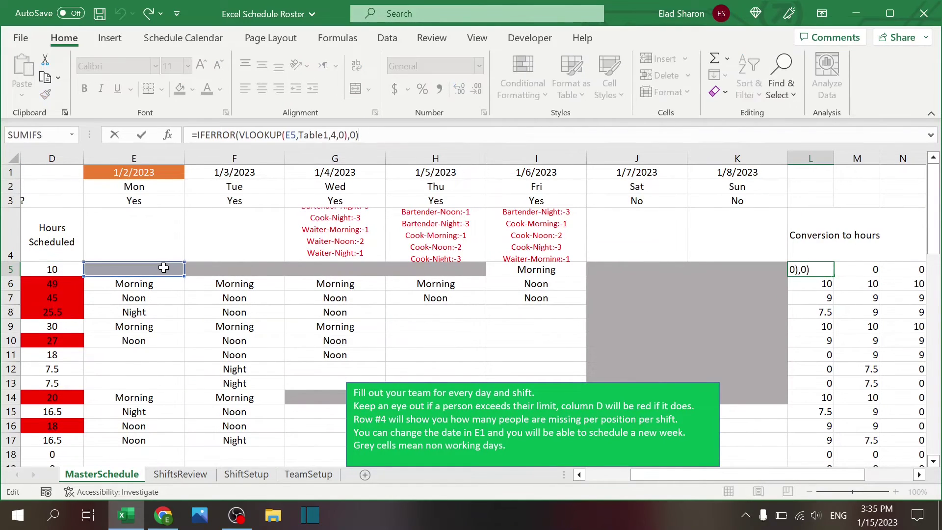
pyautogui.press('Return')
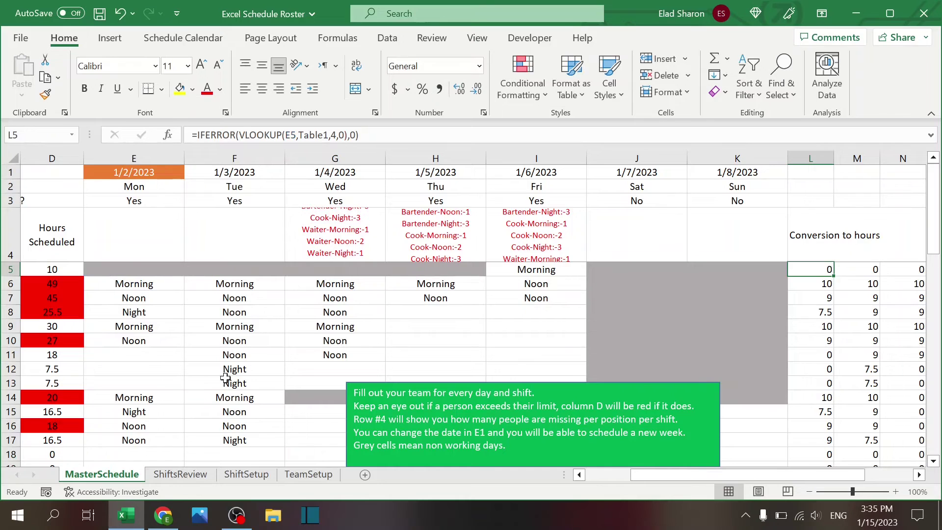
pyautogui.click(264, 476)
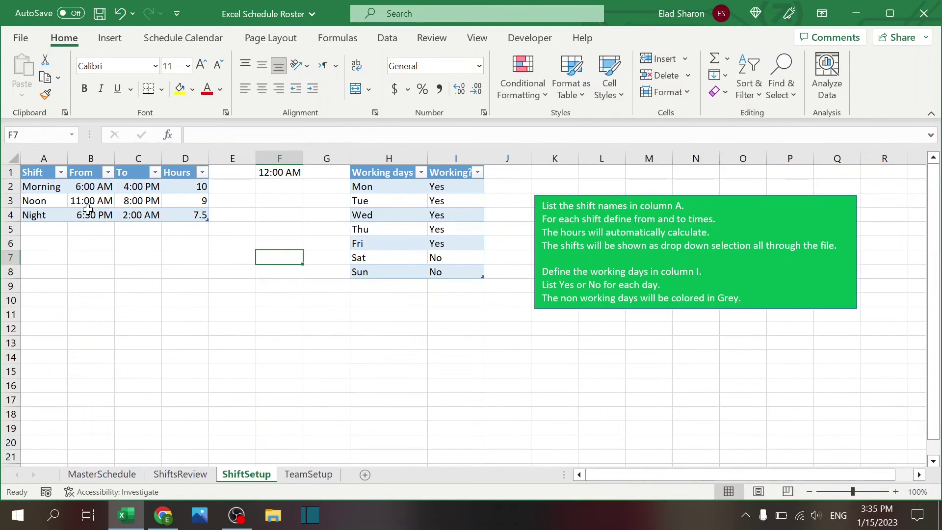
pyautogui.click(109, 474)
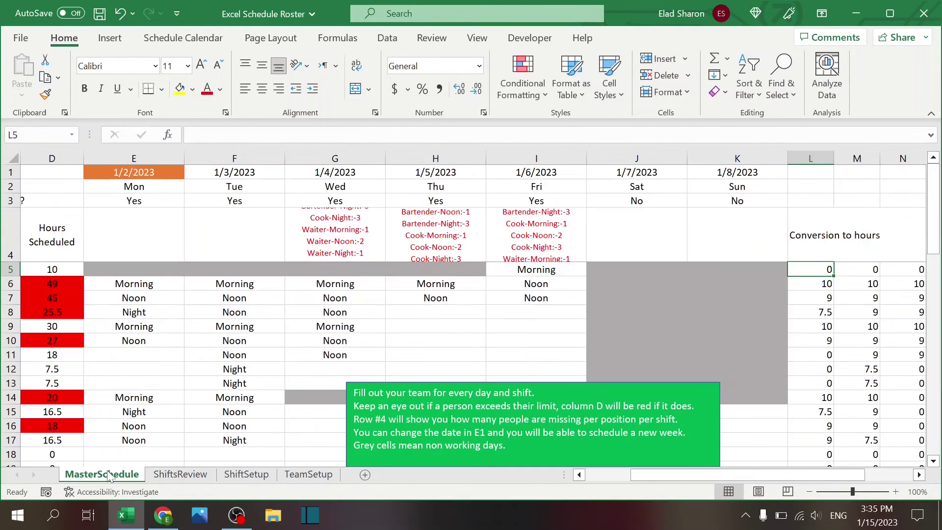
# - Assign the 1/5/2023 shifts in the master schedule: Noon in H8 and Morning in H9
pyautogui.click(613, 476)
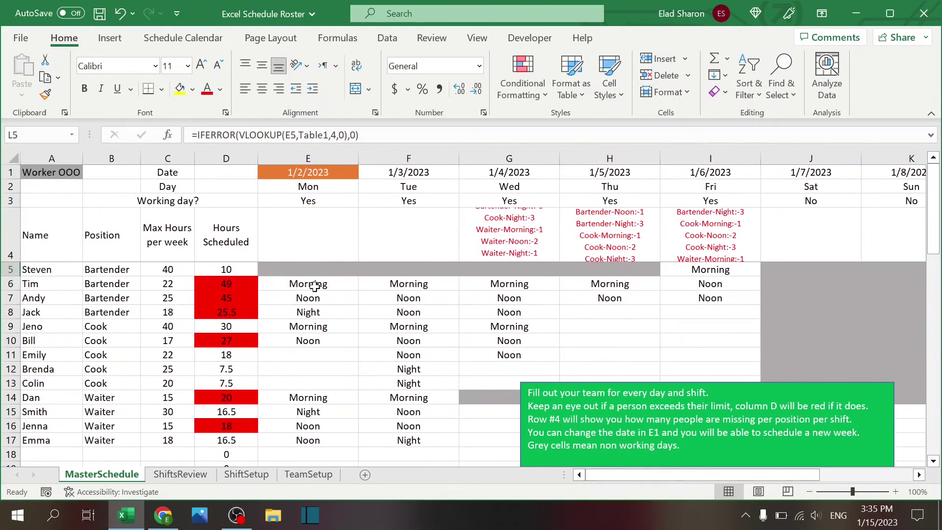
pyautogui.click(613, 312)
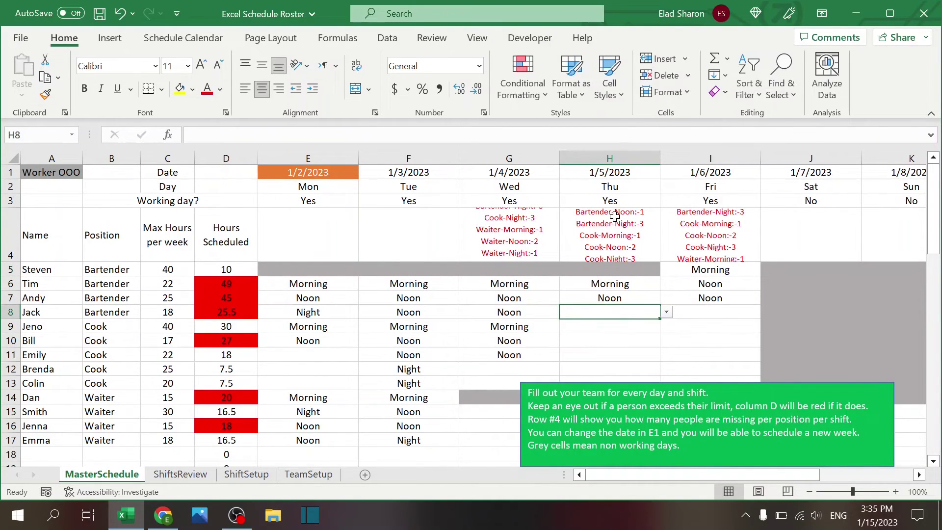
pyautogui.write('Noon')
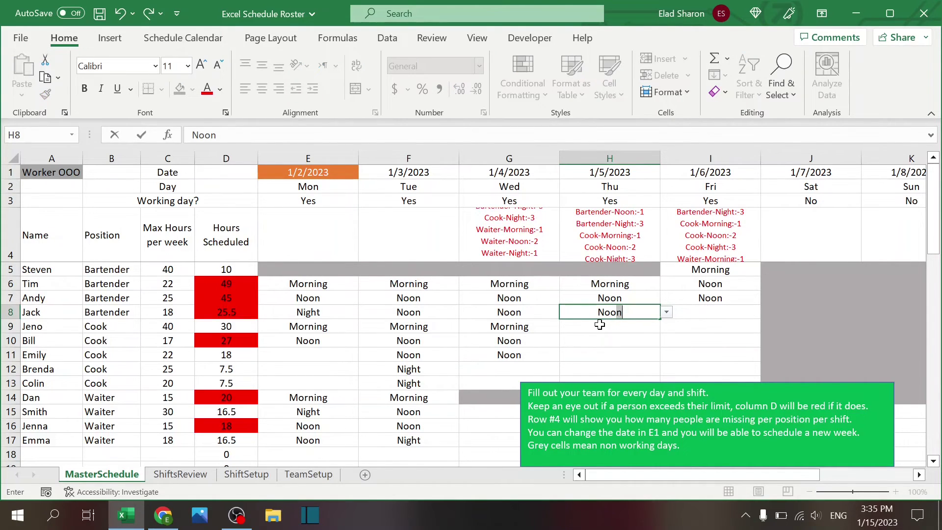
pyautogui.click(603, 329)
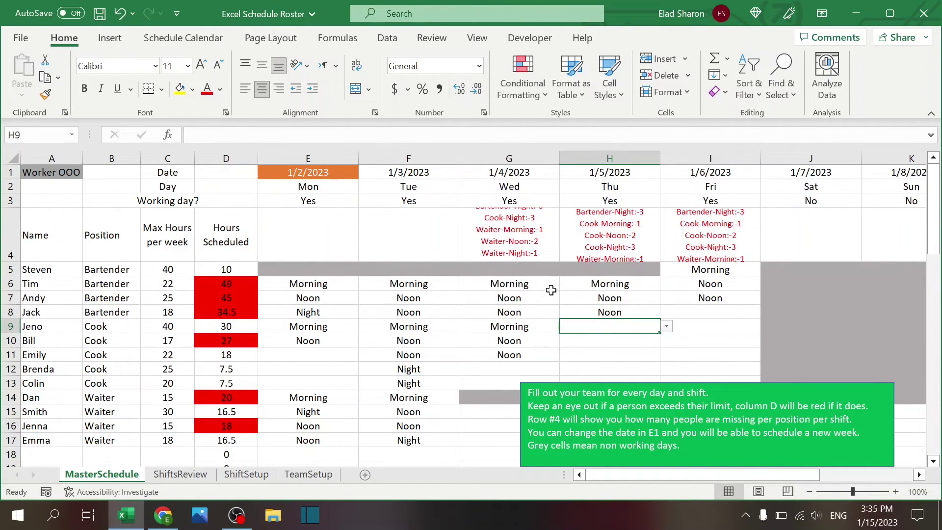
pyautogui.click(667, 327)
pyautogui.click(637, 338)
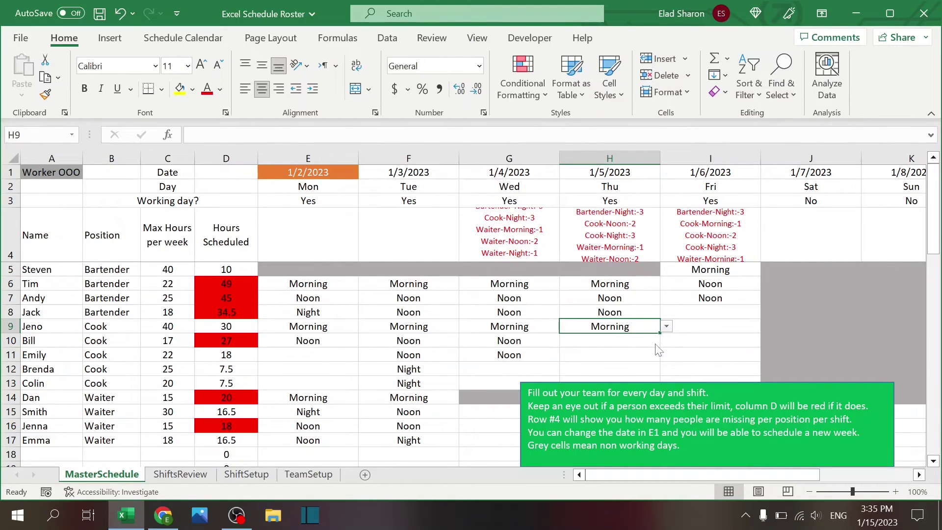
# - Assign the Noon shift on 1/5/2023 to the cooks in H10 and H11
pyautogui.click(657, 344)
pyautogui.click(663, 339)
pyautogui.click(656, 341)
pyautogui.click(667, 341)
pyautogui.click(633, 367)
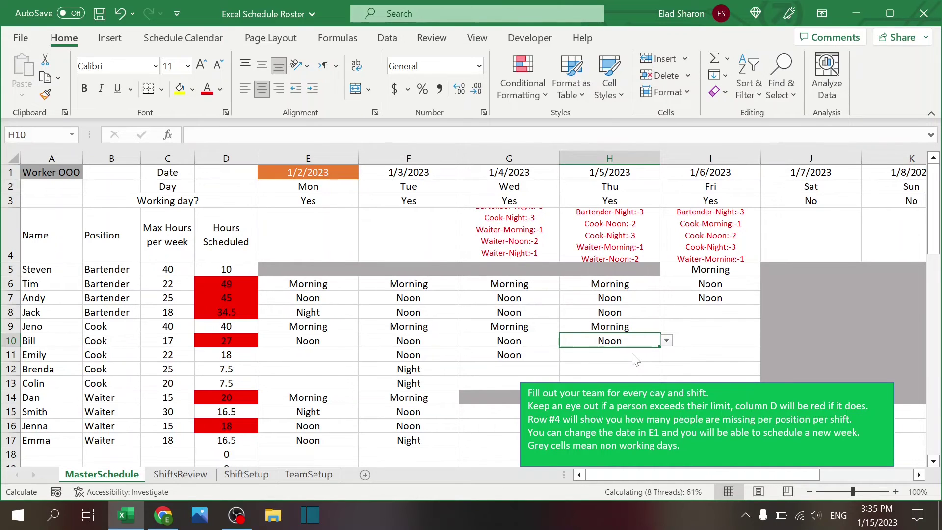
pyautogui.click(637, 358)
pyautogui.click(667, 355)
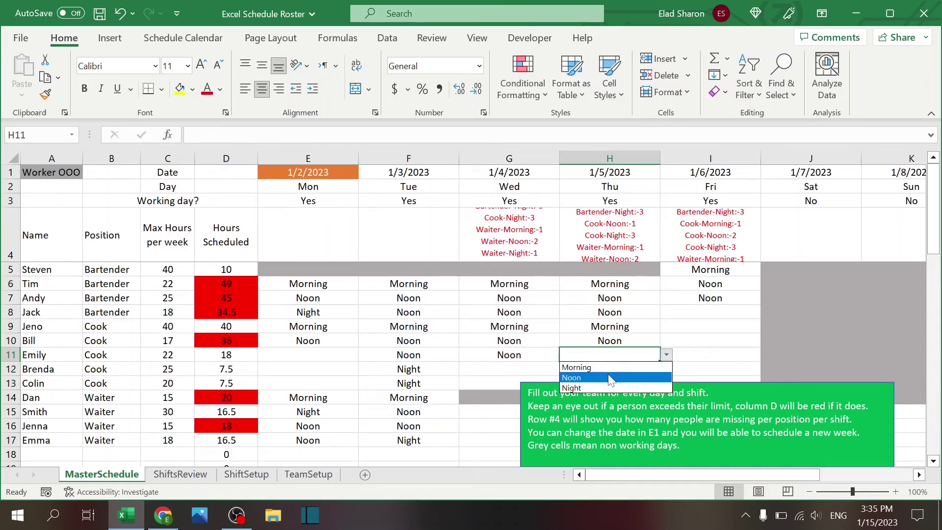
pyautogui.click(607, 373)
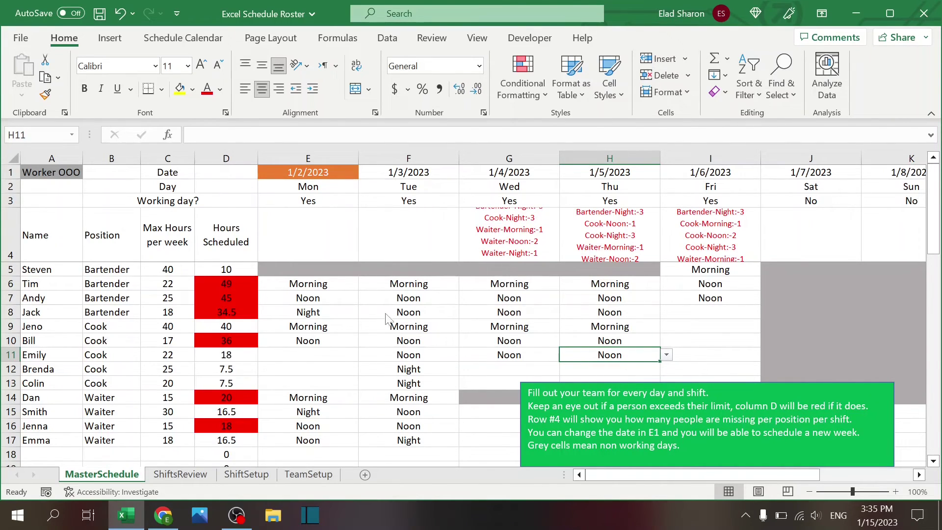
# - Clear the bartender's Noon shift on 1/3/2023 in F7
pyautogui.click(442, 300)
pyautogui.press('Delete')
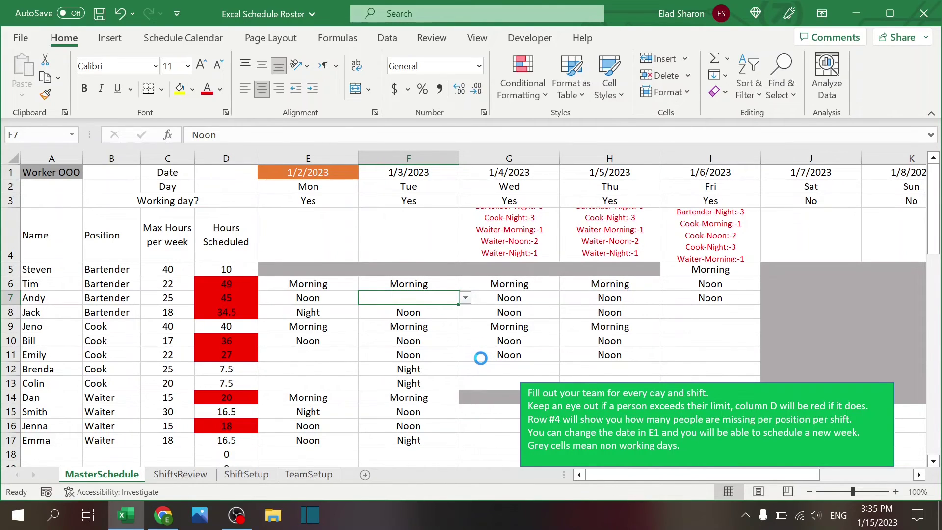
pyautogui.click(484, 312)
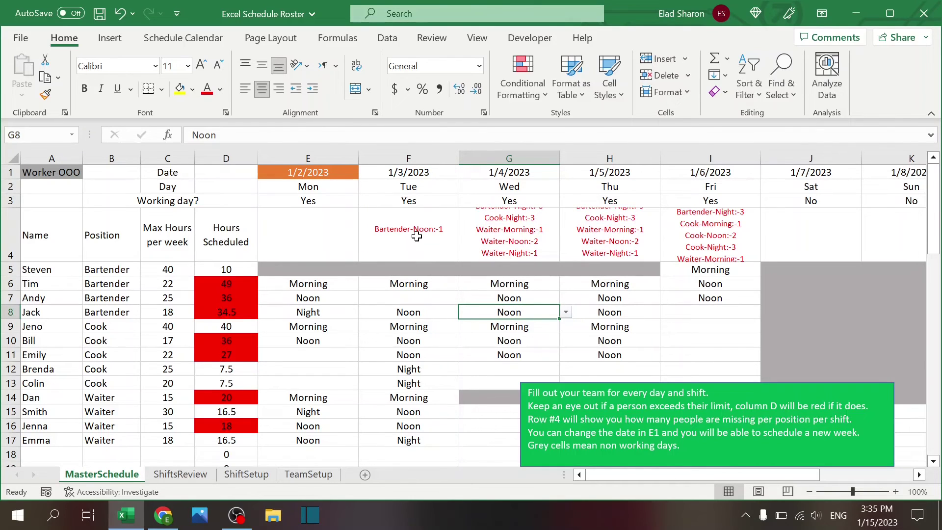
# - Examine the grey cells E5:H5 for the absent worker and the grey Saturday column marked as a non-working day
pyautogui.moveTo(324, 272); pyautogui.dragTo(606, 275)
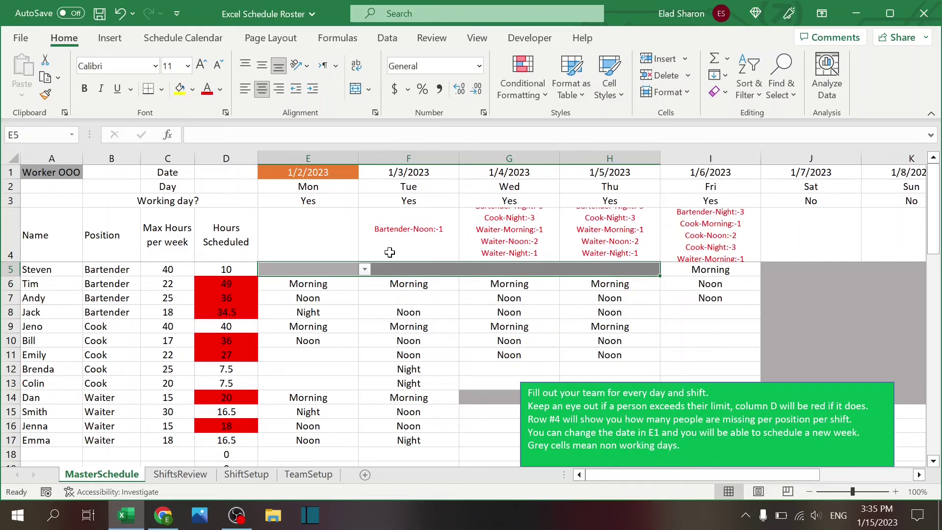
pyautogui.click(814, 299)
pyautogui.click(810, 205)
pyautogui.click(336, 279)
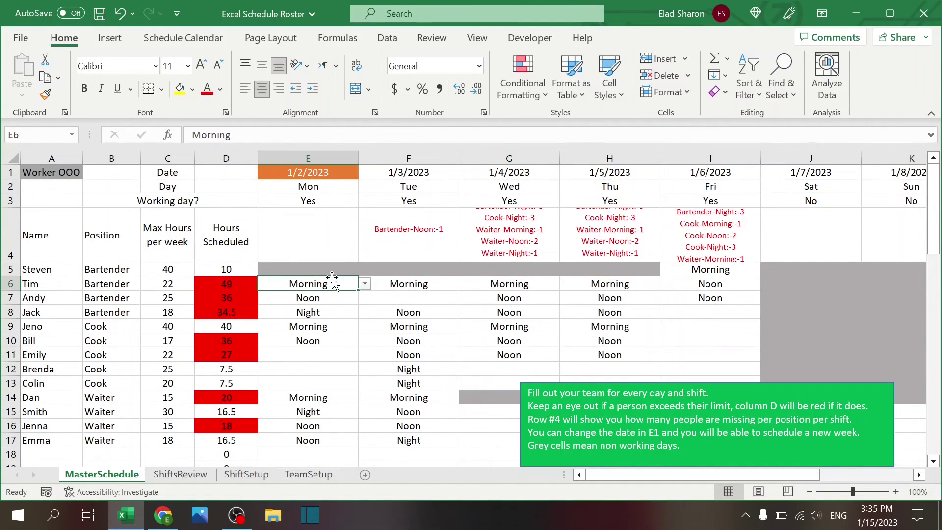
pyautogui.click(342, 269)
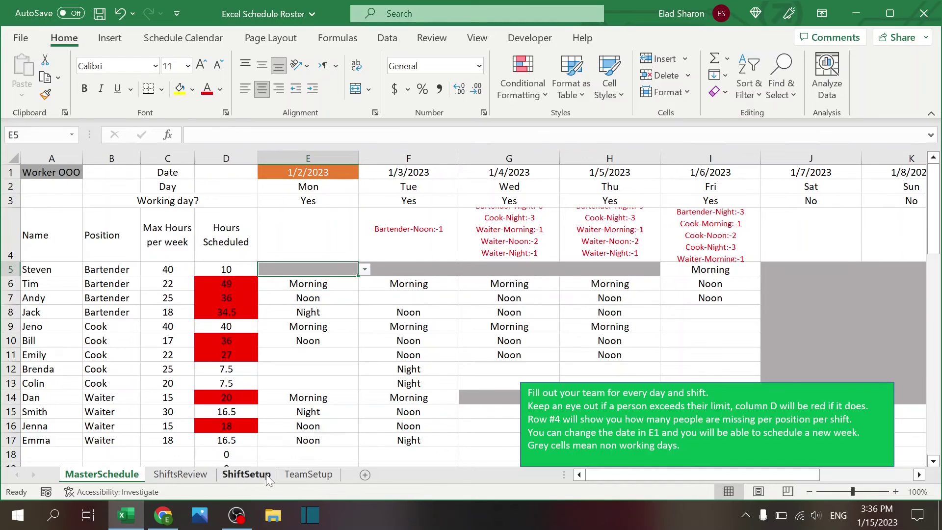
pyautogui.click(308, 474)
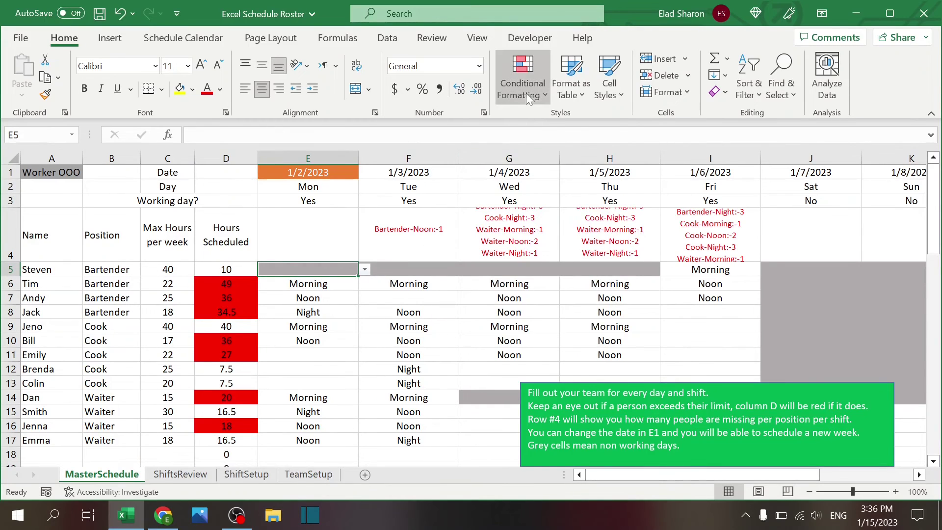
# - Review the conditional formatting rules applied to E5, including the full COUNTIFS formula of the second rule
pyautogui.click(526, 93)
pyautogui.click(522, 334)
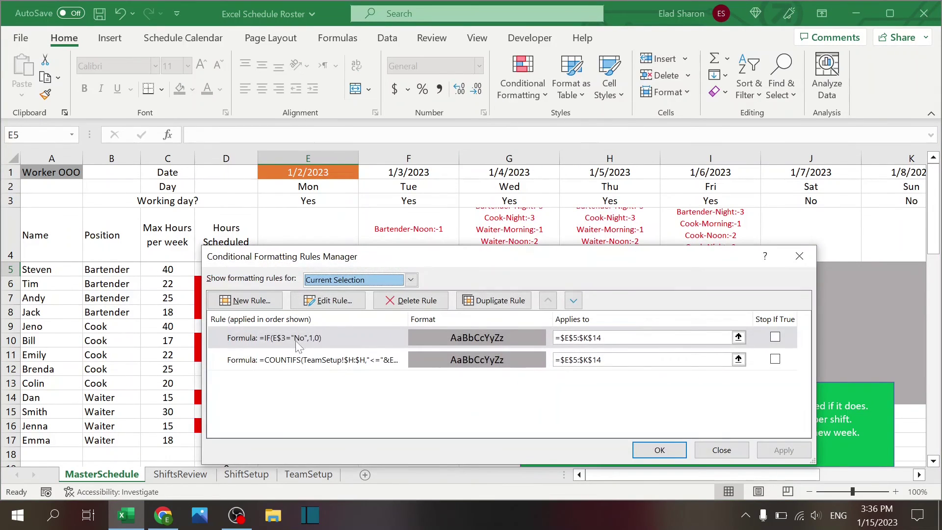
pyautogui.click(297, 338)
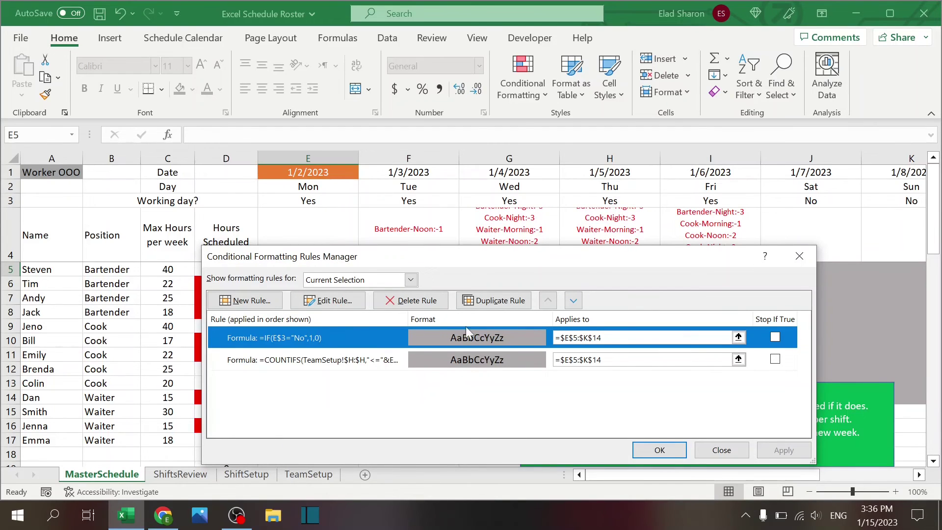
pyautogui.click(353, 360)
pyautogui.click(349, 301)
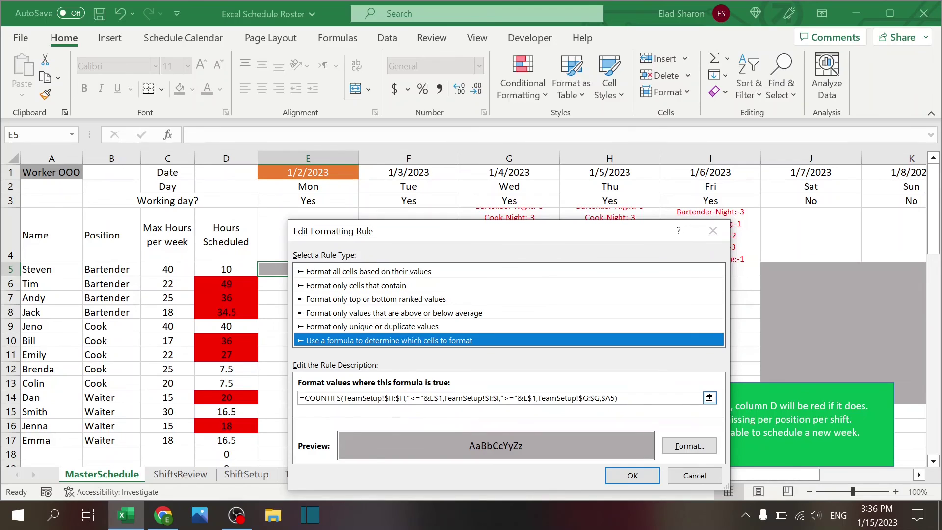
pyautogui.click(694, 476)
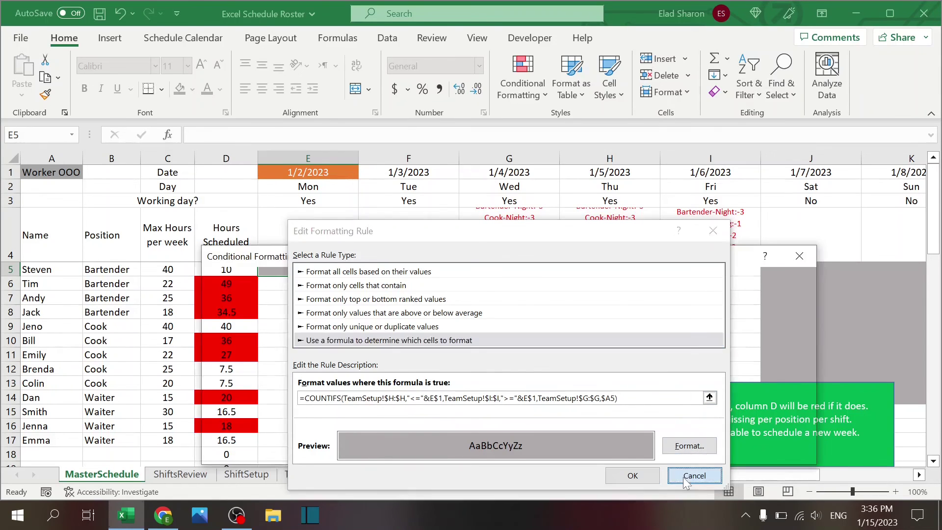
pyautogui.click(659, 450)
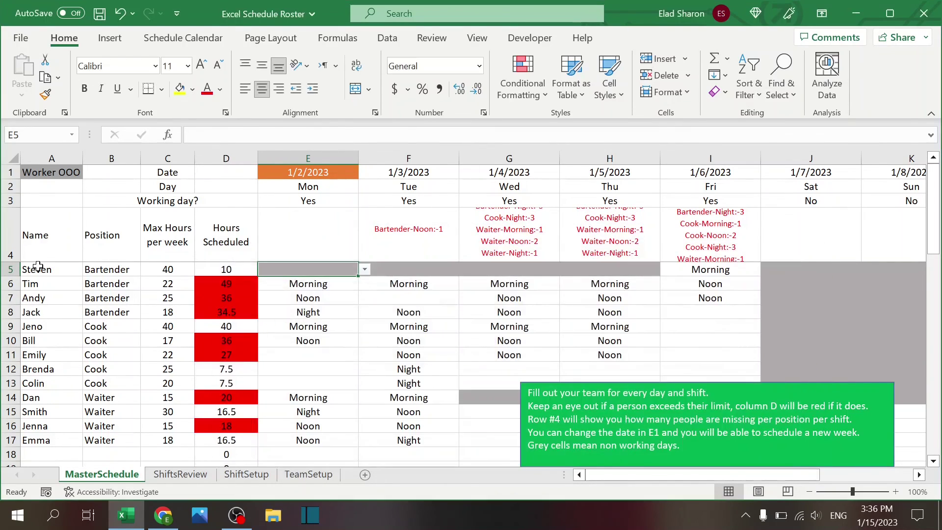
# - Match the COUNTIFS rule to the From, To and Name columns of the TeamSetup Non working days table, returning to MasterSchedule
pyautogui.click(271, 481)
pyautogui.click(305, 478)
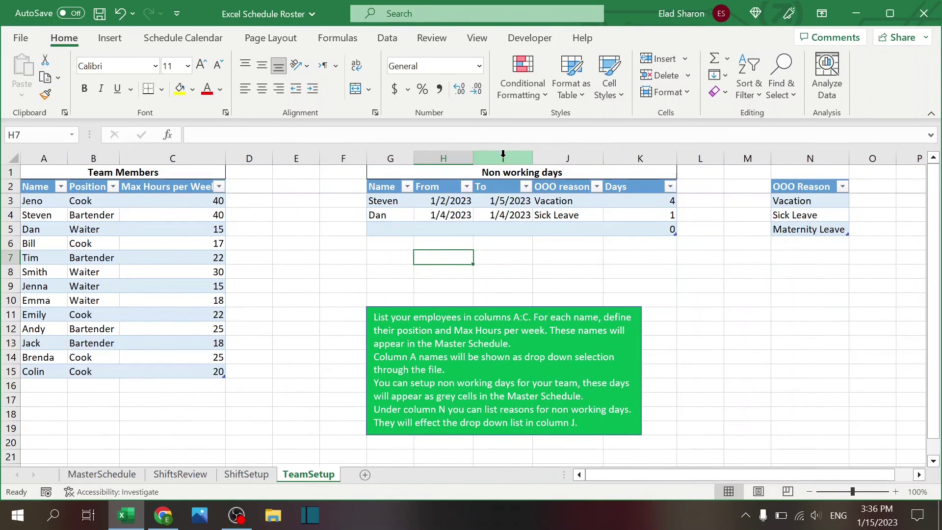
pyautogui.click(454, 157)
pyautogui.click(503, 157)
pyautogui.click(390, 157)
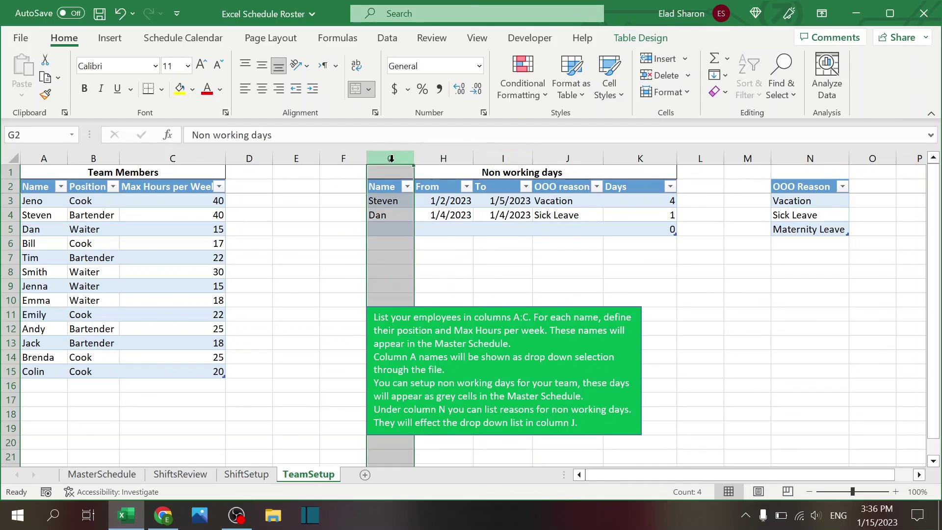
pyautogui.click(337, 260)
pyautogui.click(101, 474)
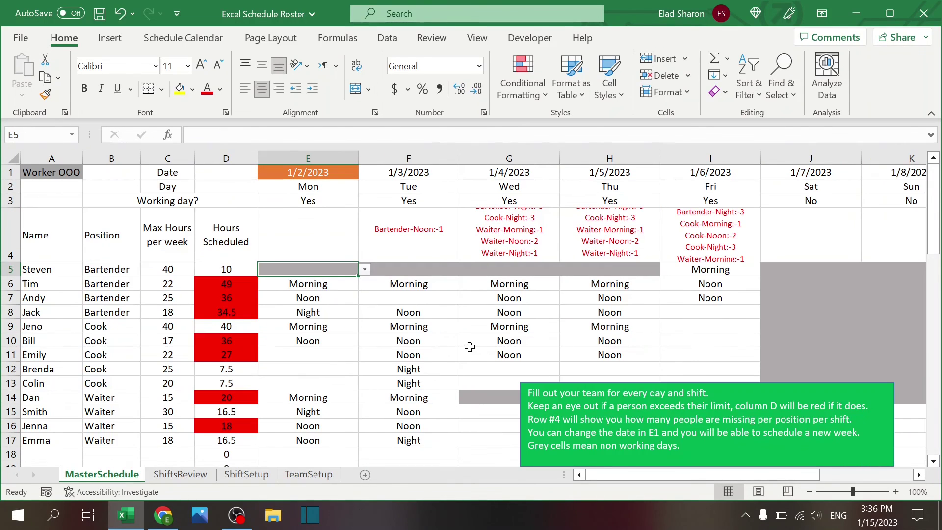